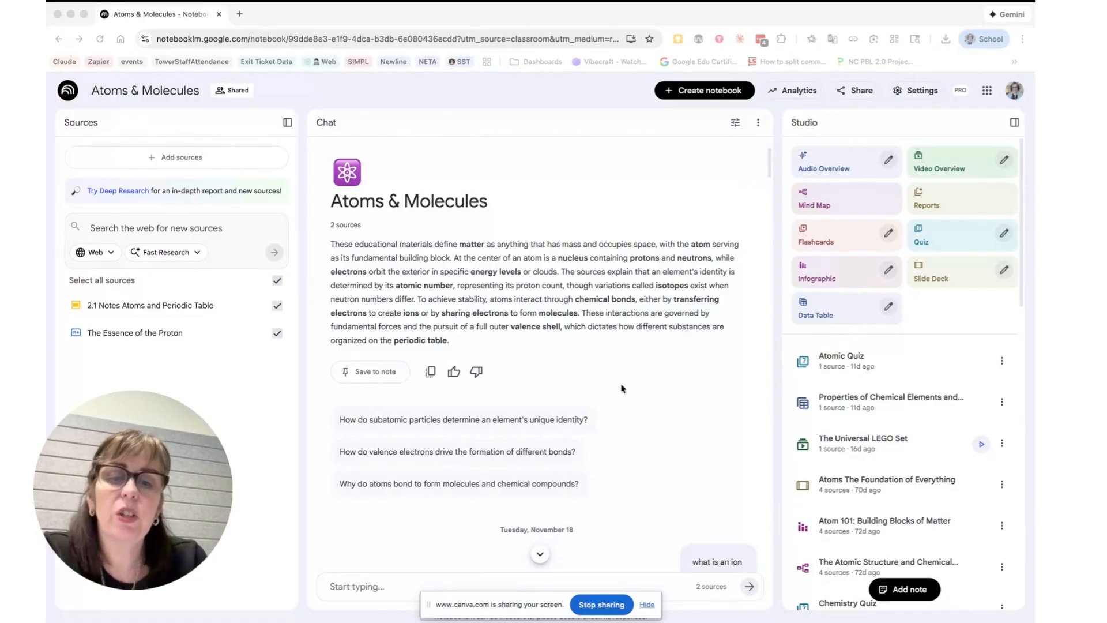
# - Look through the saved items in the Studio list of the Atoms & Molecules notebook
pyautogui.click(647, 605)
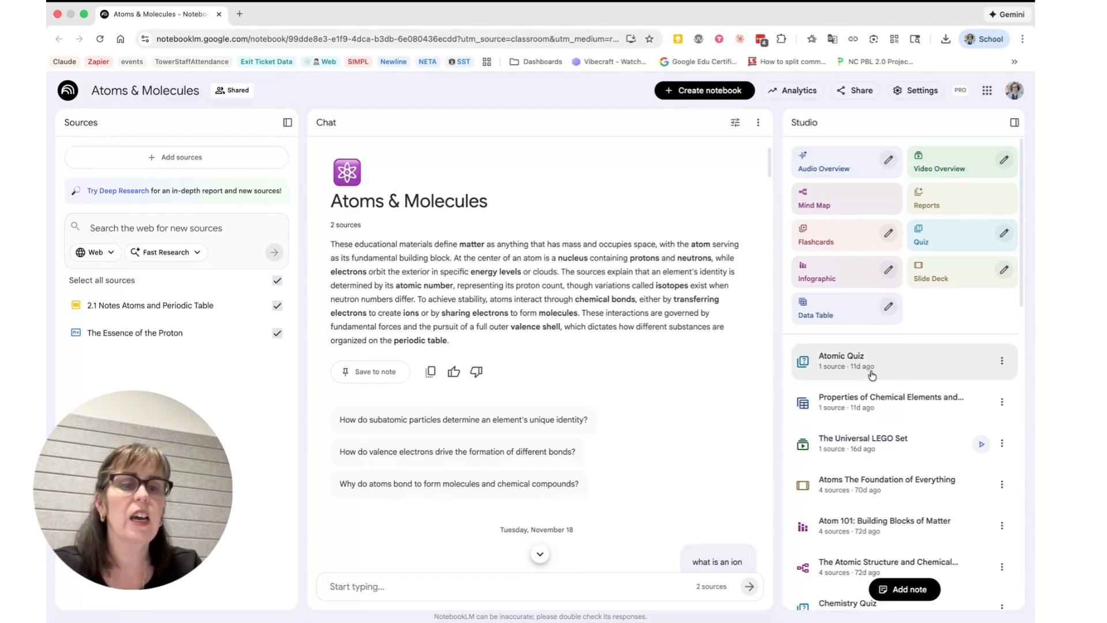
pyautogui.scroll(-2, 891, 439)
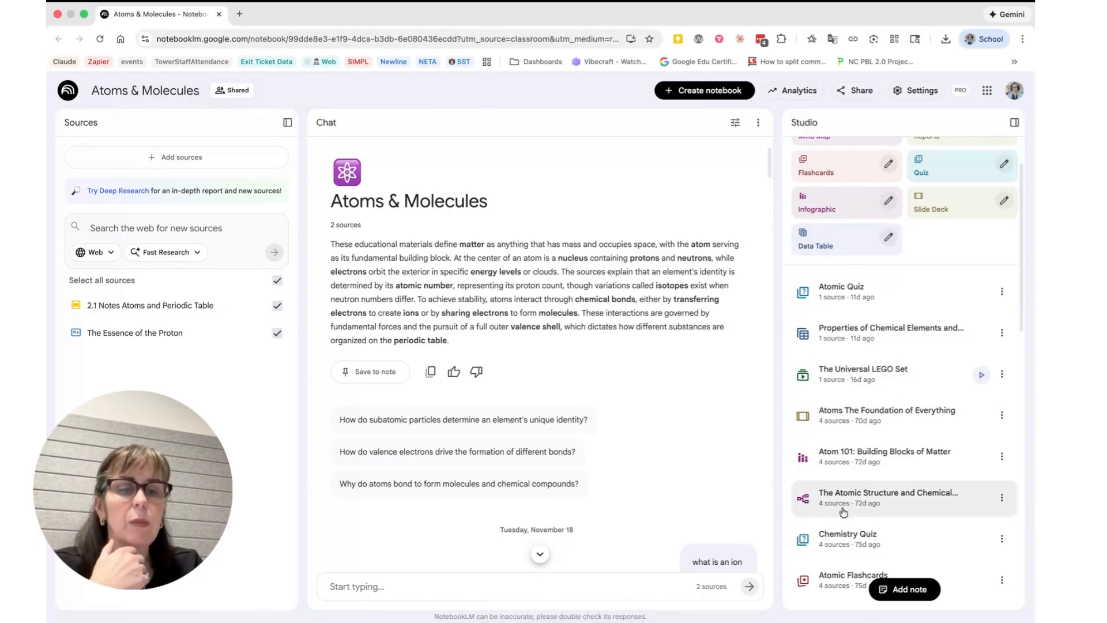
pyautogui.scroll(-5, 857, 432)
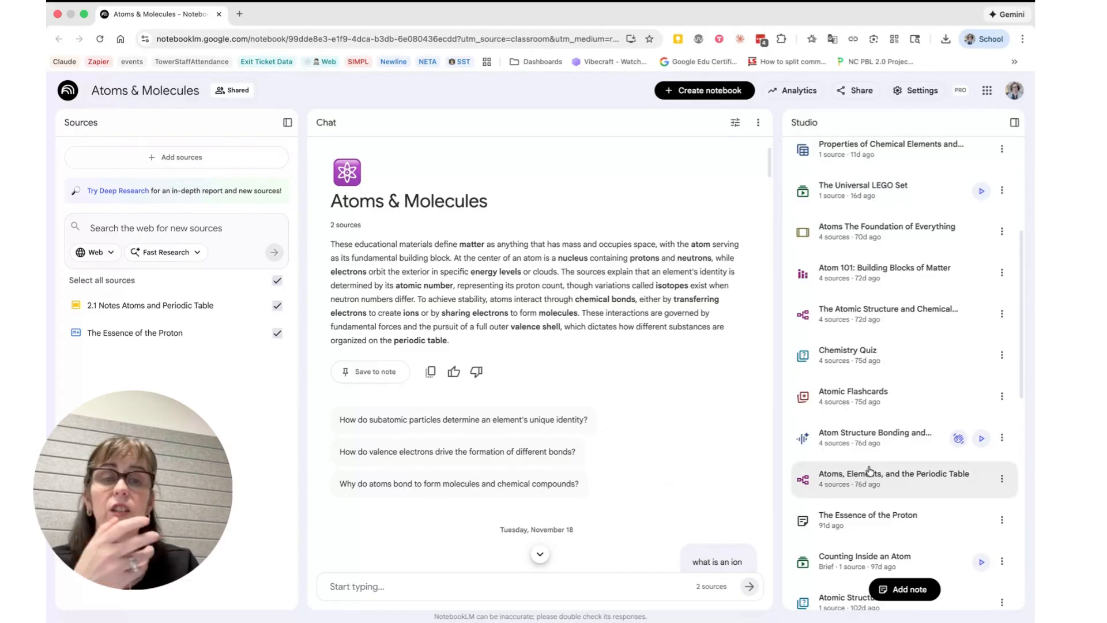
pyautogui.scroll(7, 867, 469)
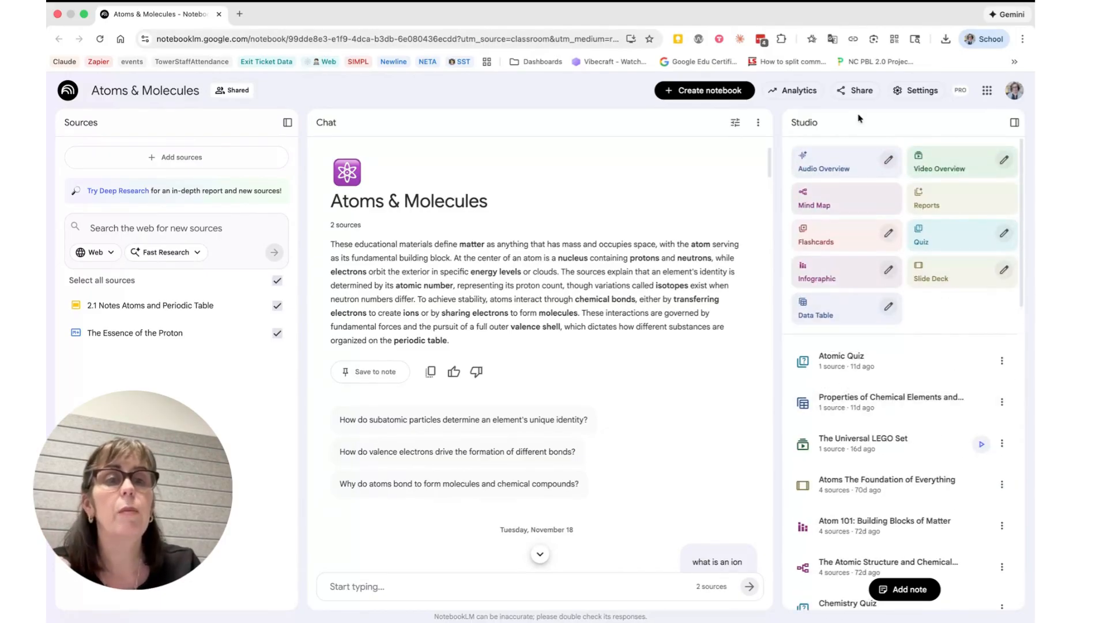
# - Review the notebook's sharing settings, including the people with access and the viewer access options, and close them
pyautogui.click(863, 90)
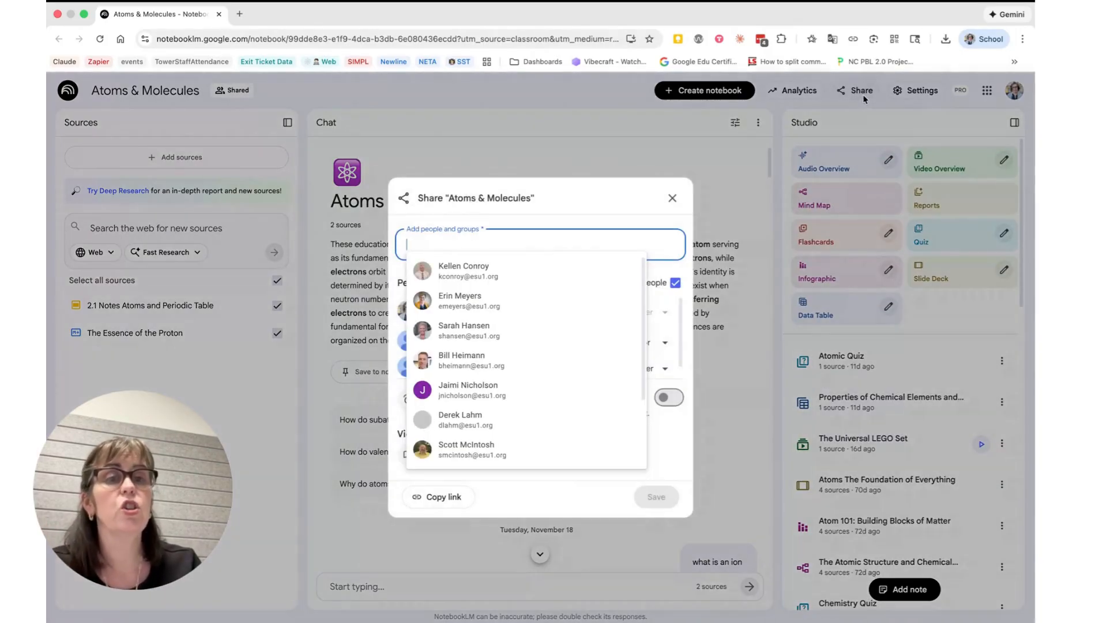
pyautogui.click(635, 193)
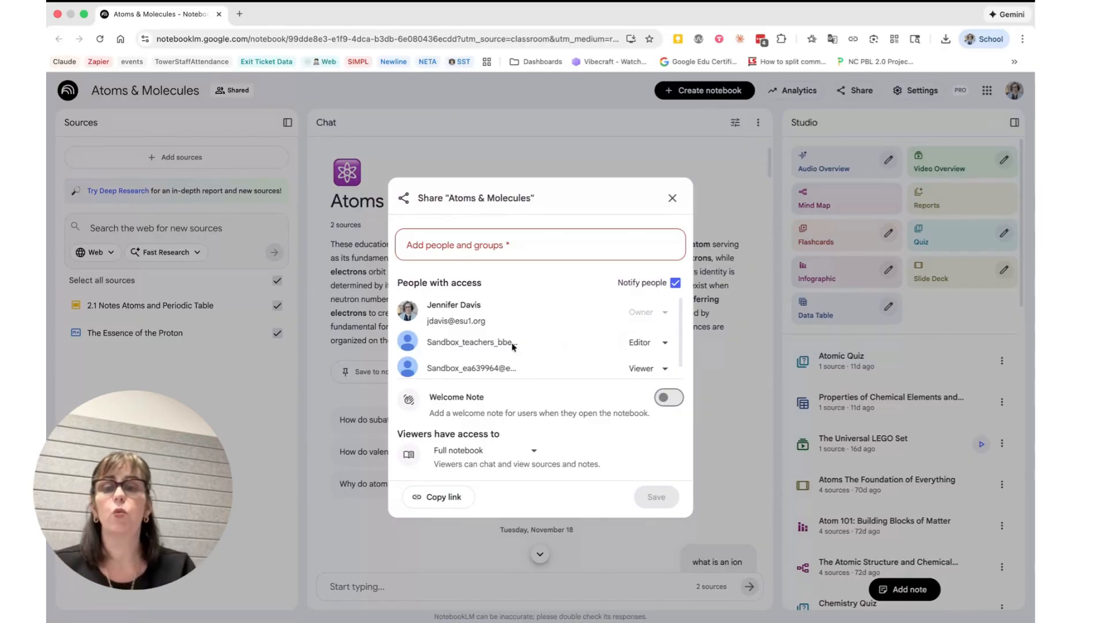
pyautogui.scroll(-1, 474, 304)
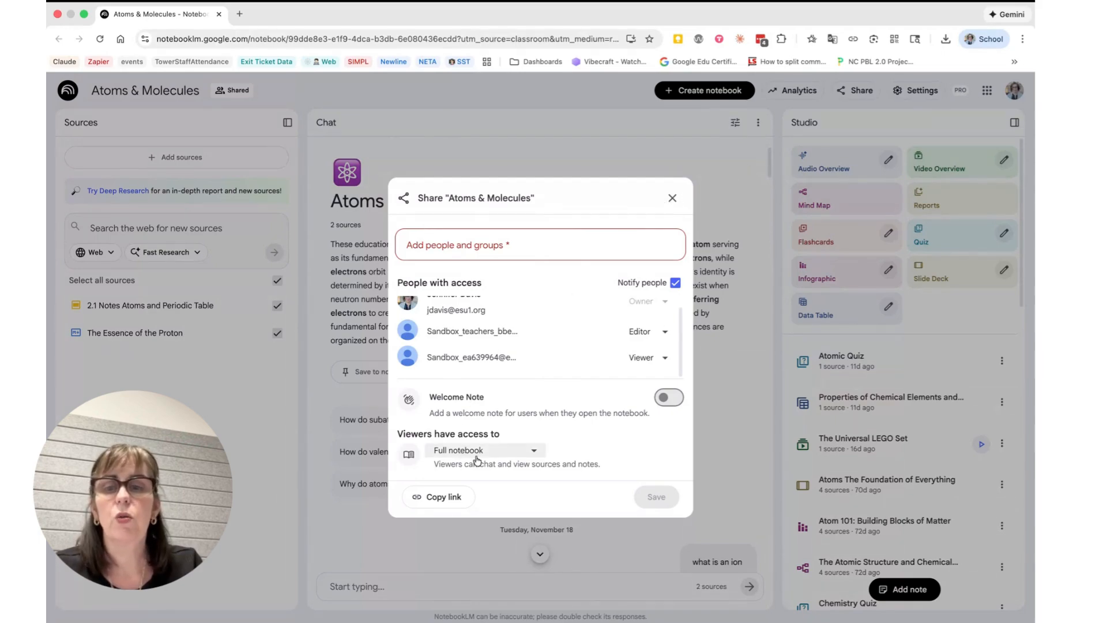
pyautogui.click(527, 457)
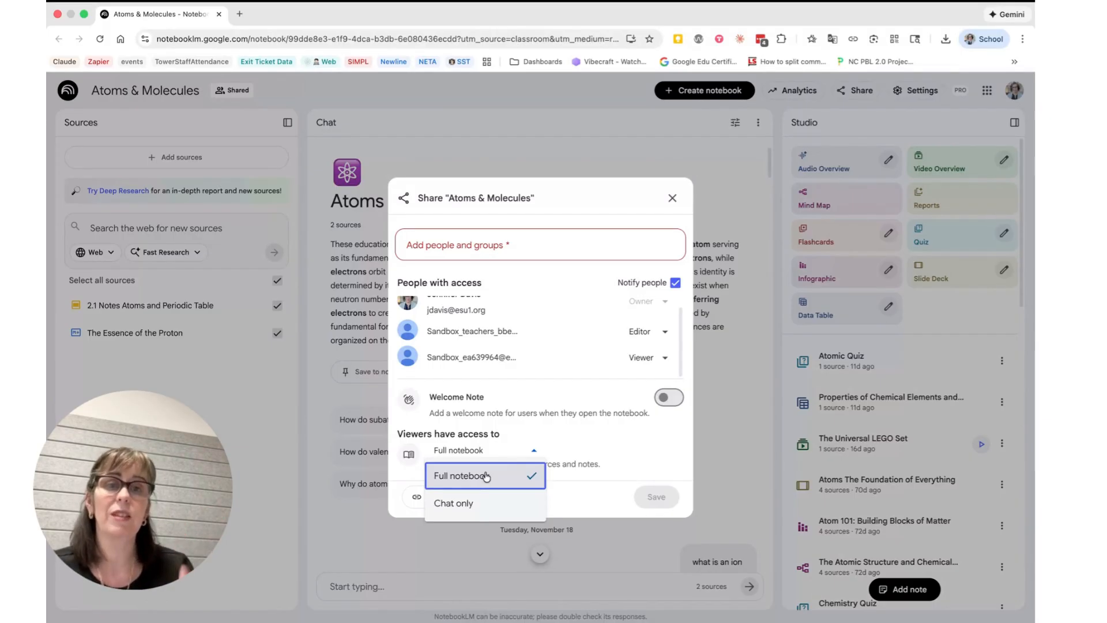
pyautogui.click(669, 199)
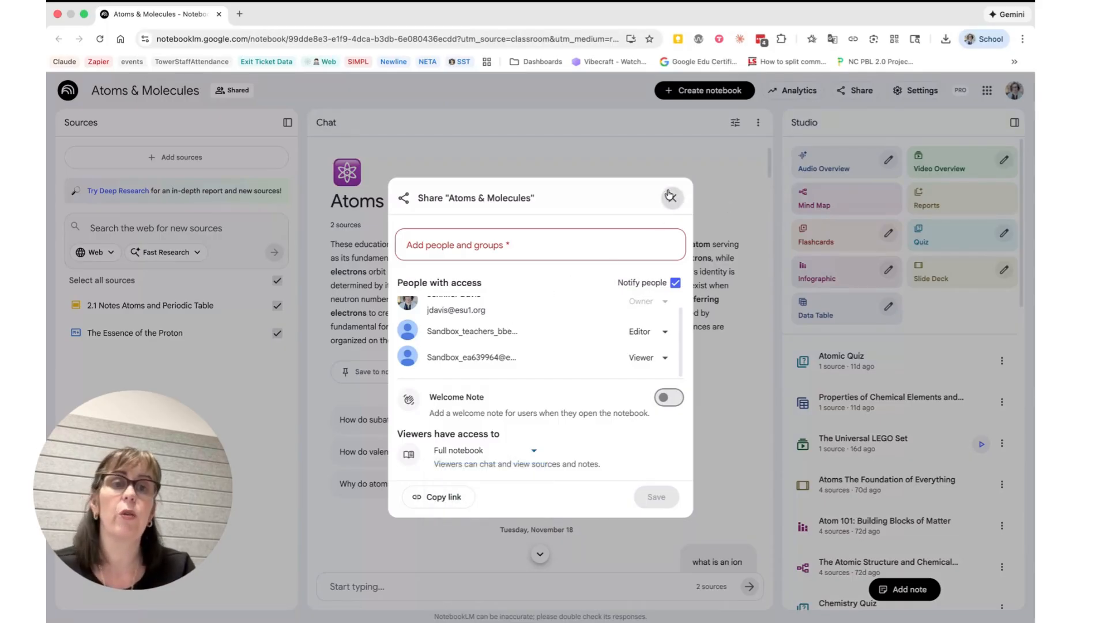
pyautogui.click(669, 196)
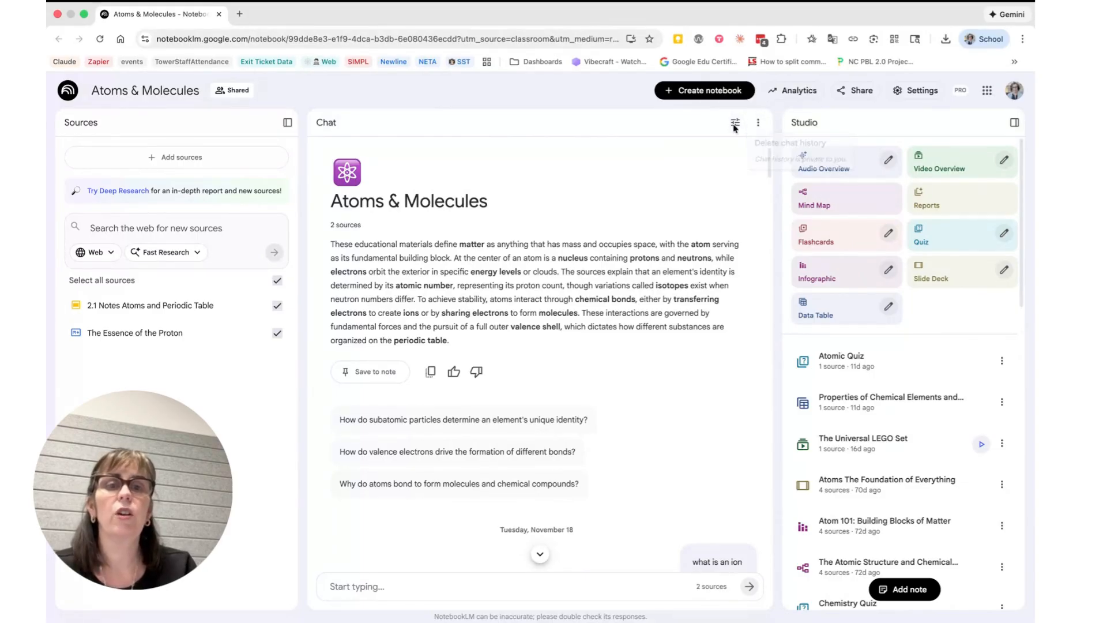
# - Review the chat configuration for conversational style and response length, and check the display mode options in the settings
pyautogui.click(736, 123)
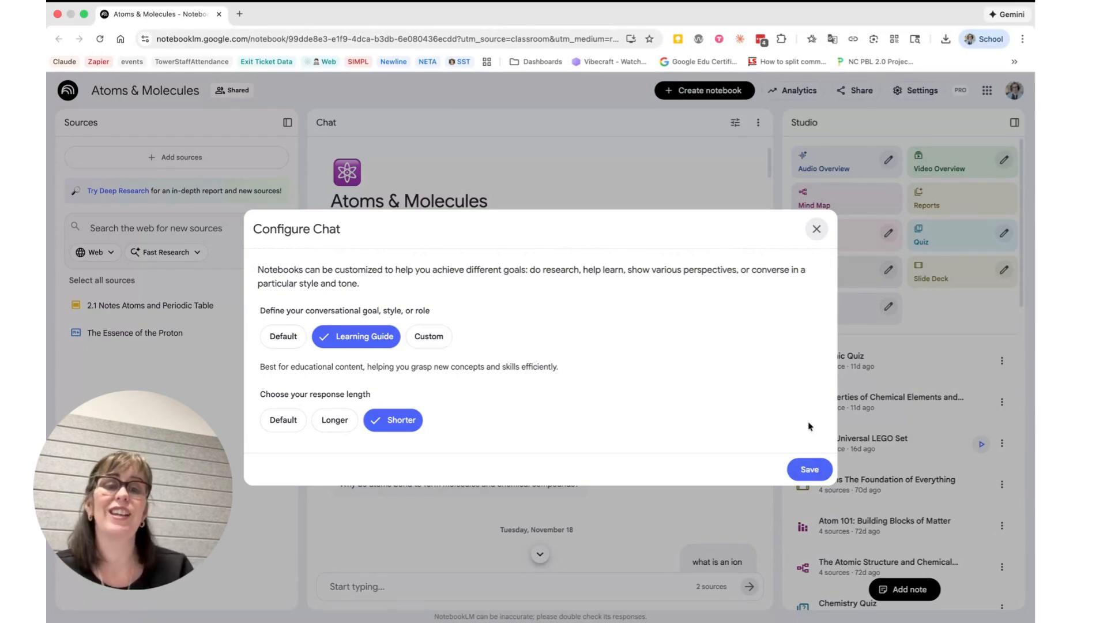
pyautogui.click(817, 230)
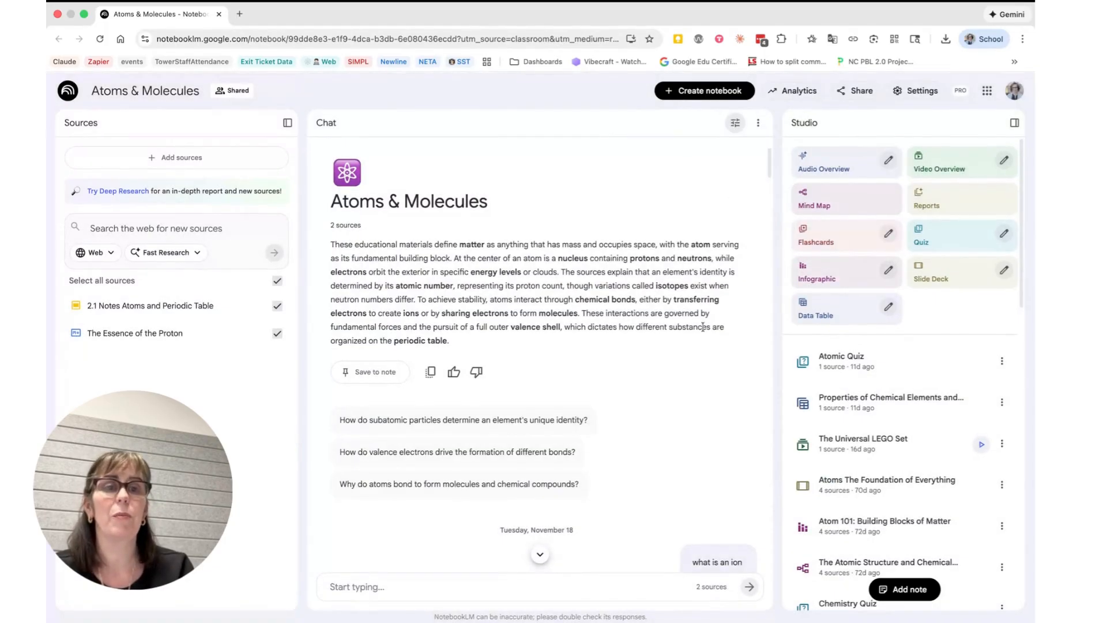
pyautogui.click(907, 91)
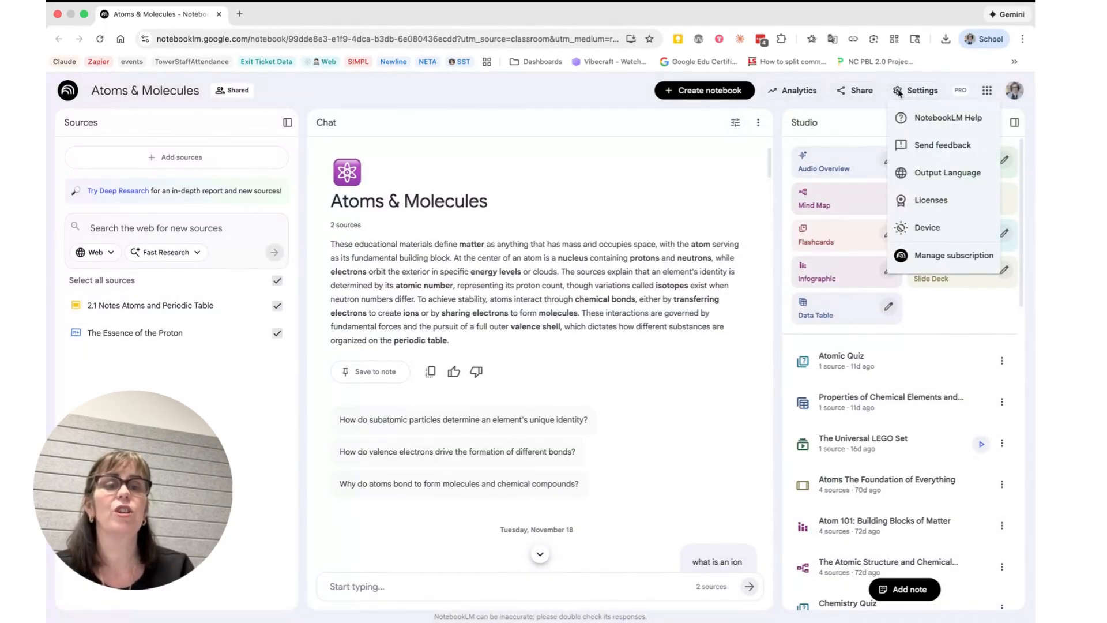
pyautogui.moveTo(923, 227)
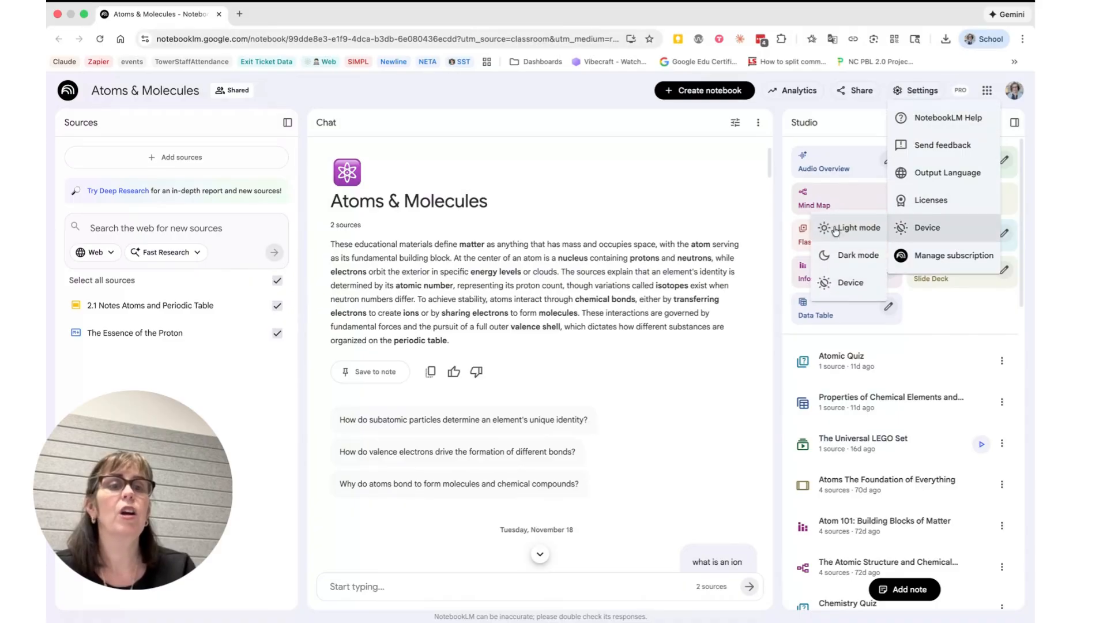
pyautogui.click(667, 175)
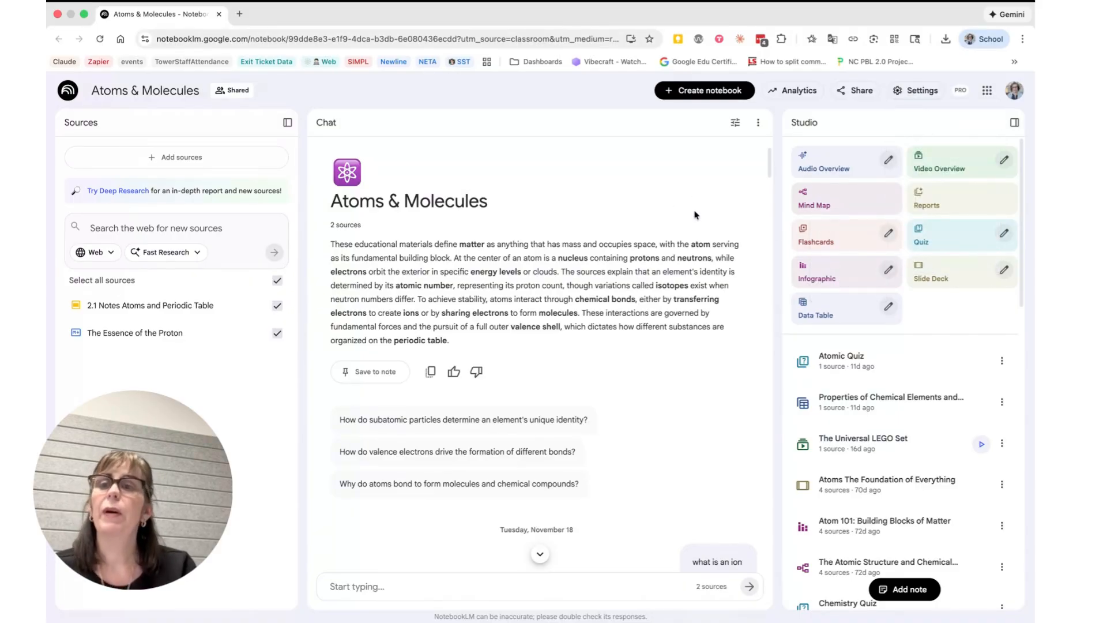
# - Open Google Classroom in a new browser tab and go to the Sandbox class's Classwork page
pyautogui.click(239, 14)
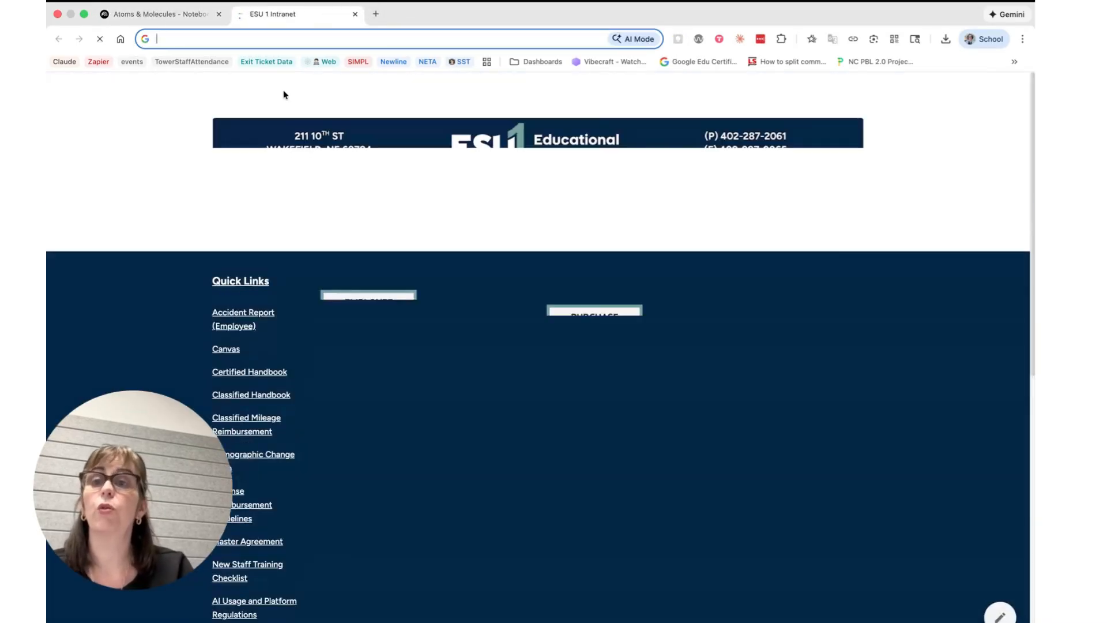
pyautogui.write('chatgpt.com')
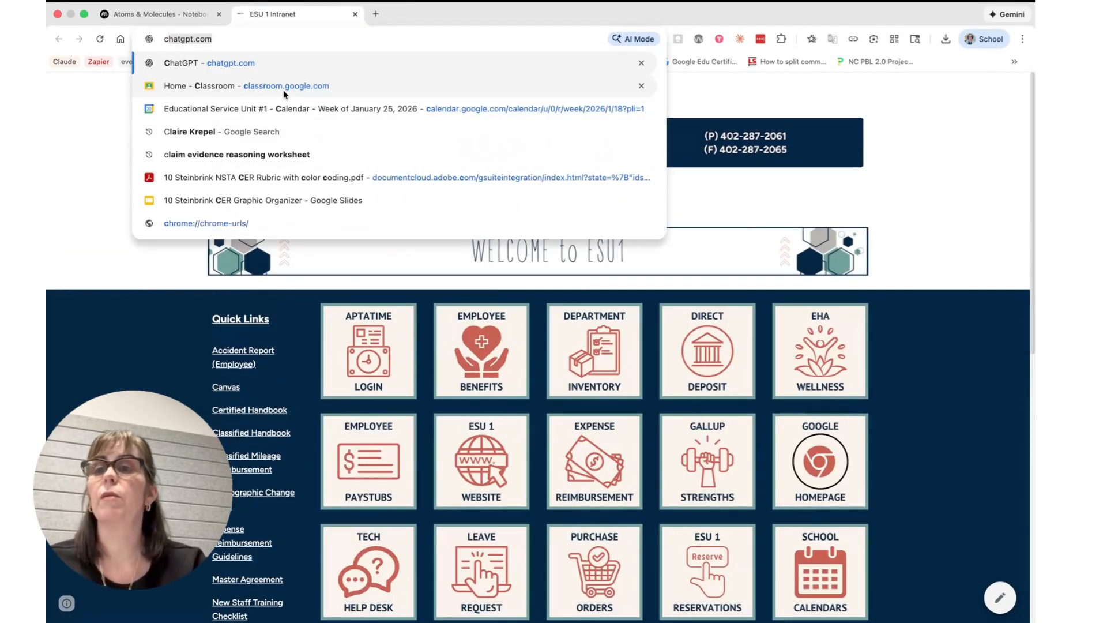
pyautogui.click(282, 87)
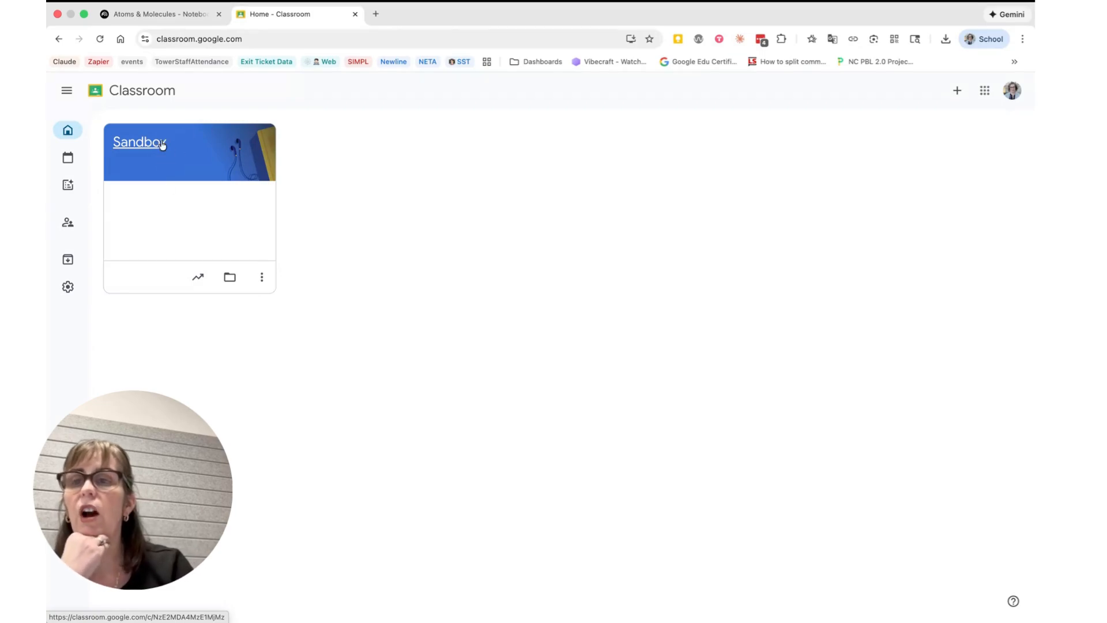
pyautogui.click(160, 146)
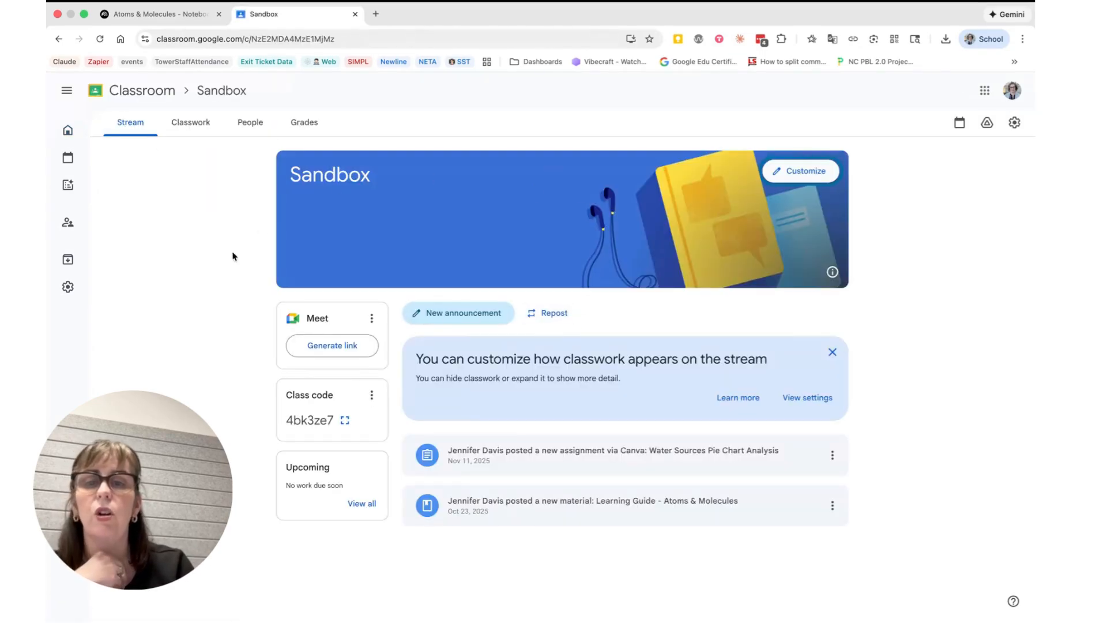
pyautogui.click(199, 133)
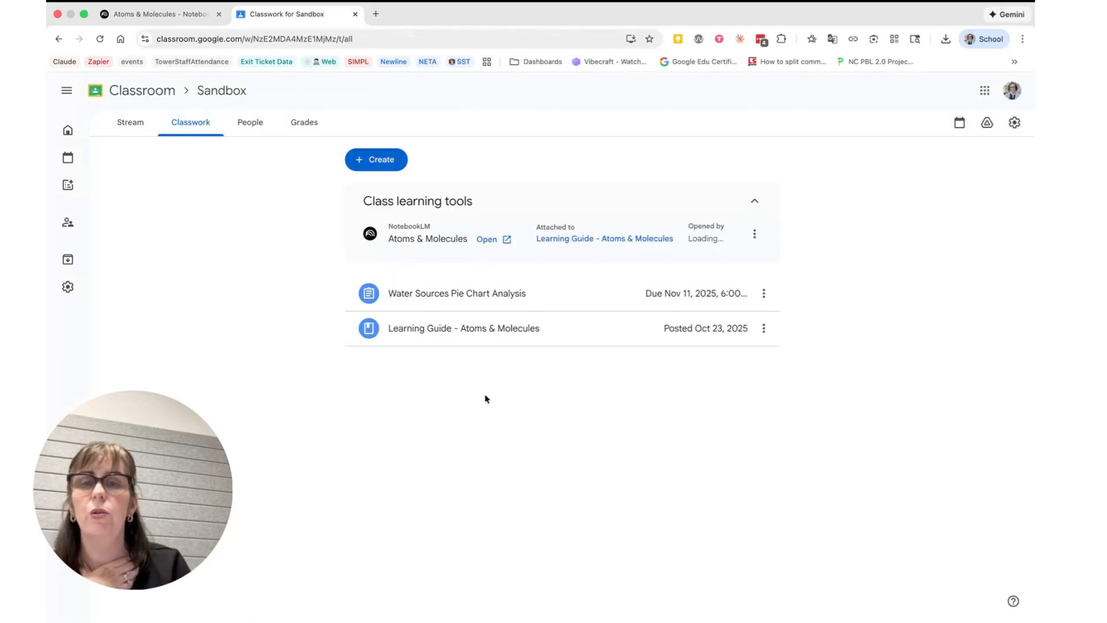
# - Create a new classwork material titled "Atoms Studying Material"
pyautogui.click(383, 161)
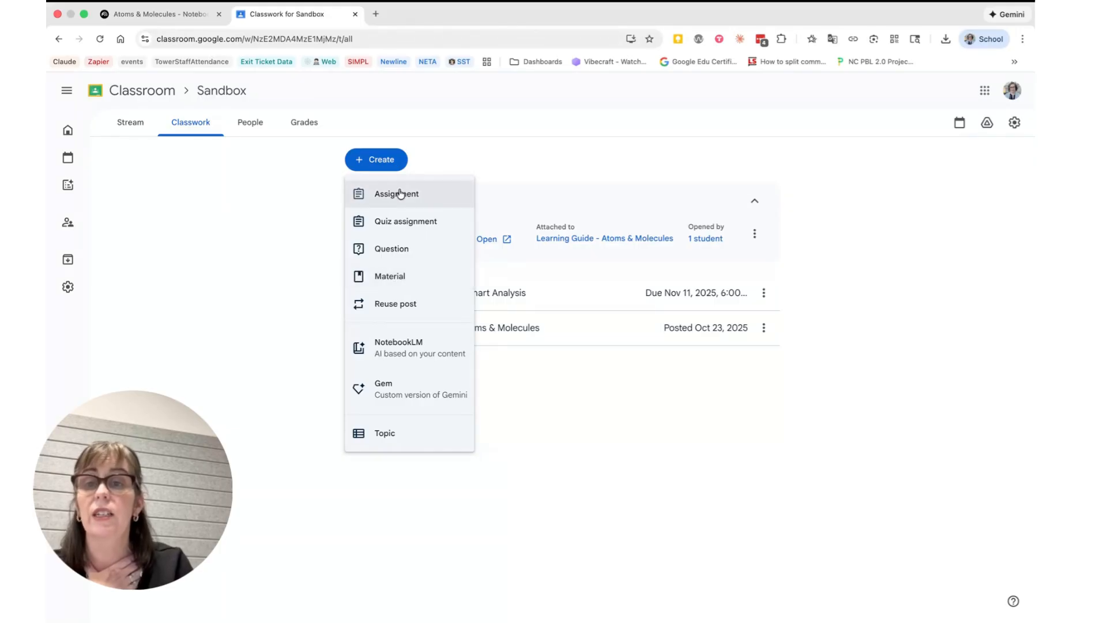
pyautogui.click(393, 277)
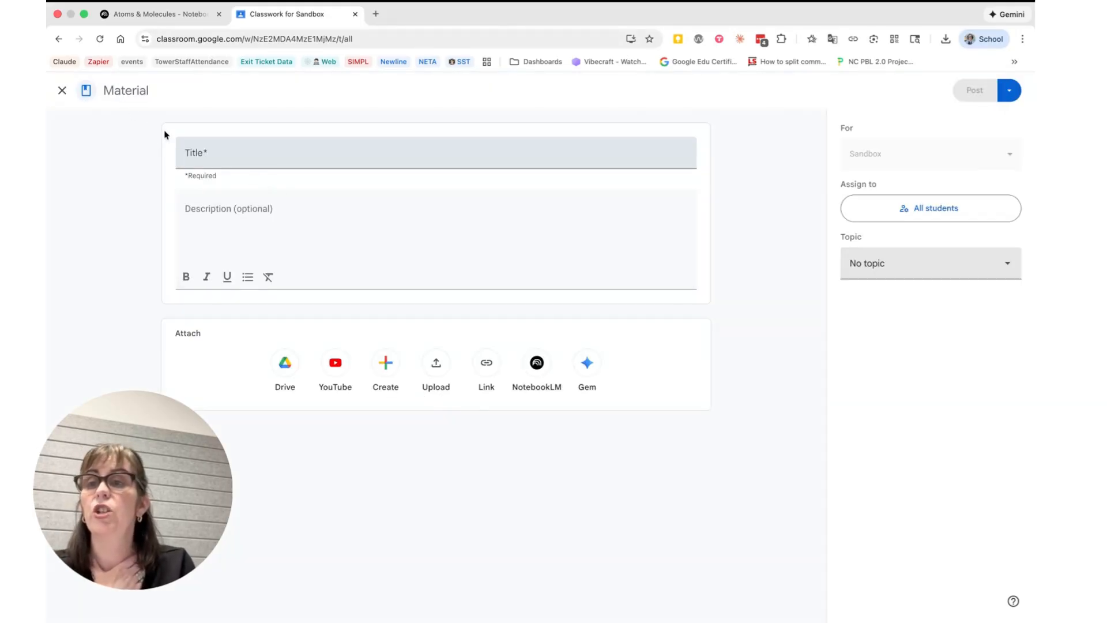
pyautogui.click(216, 159)
pyautogui.write('Atoms Stud')
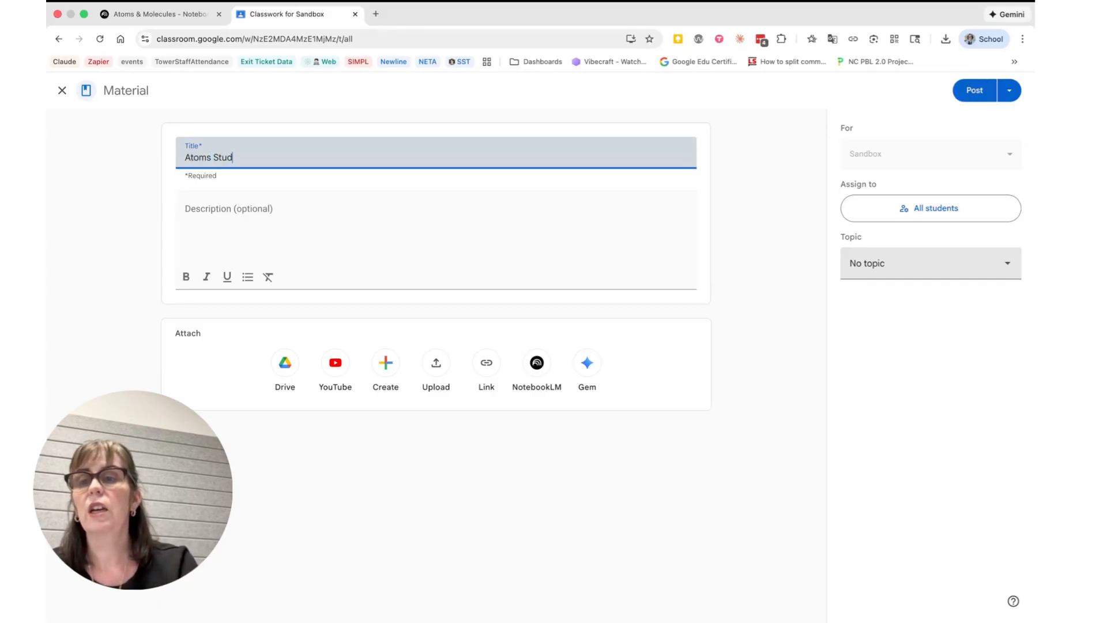
pyautogui.write('ying Material')
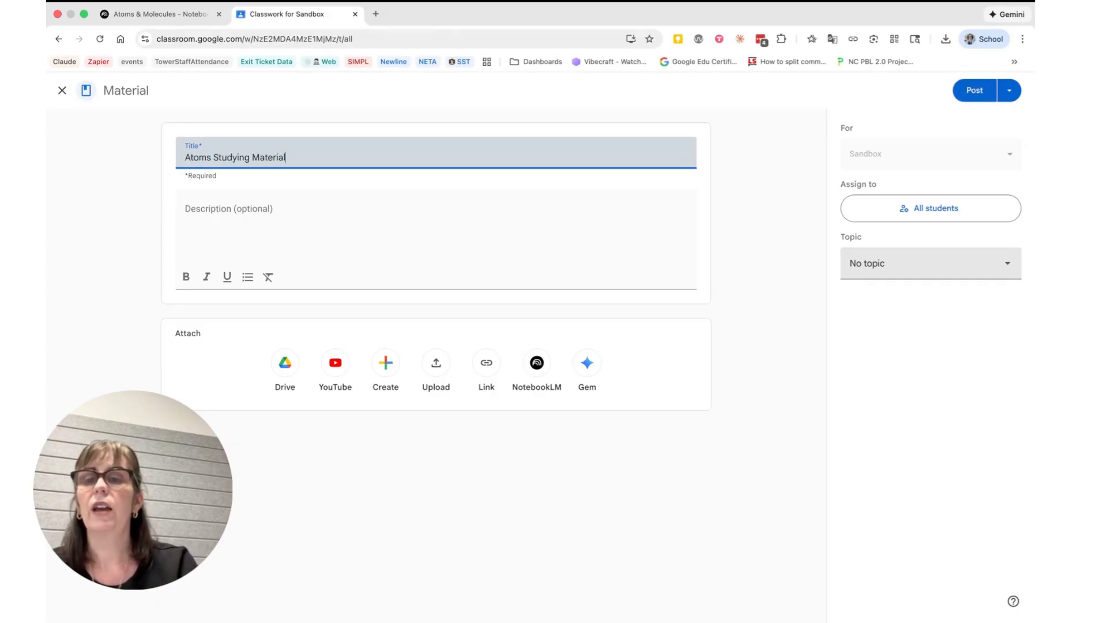
# - Choose the existing Atoms & Molecules notebook as the NotebookLM attachment for the material
pyautogui.click(535, 370)
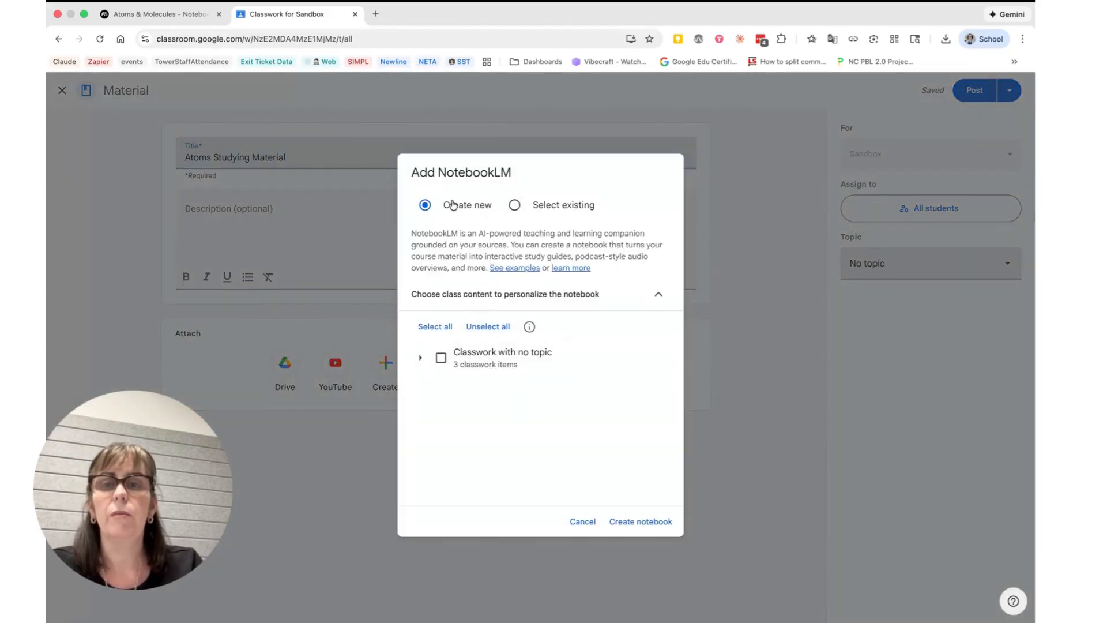
pyautogui.click(519, 207)
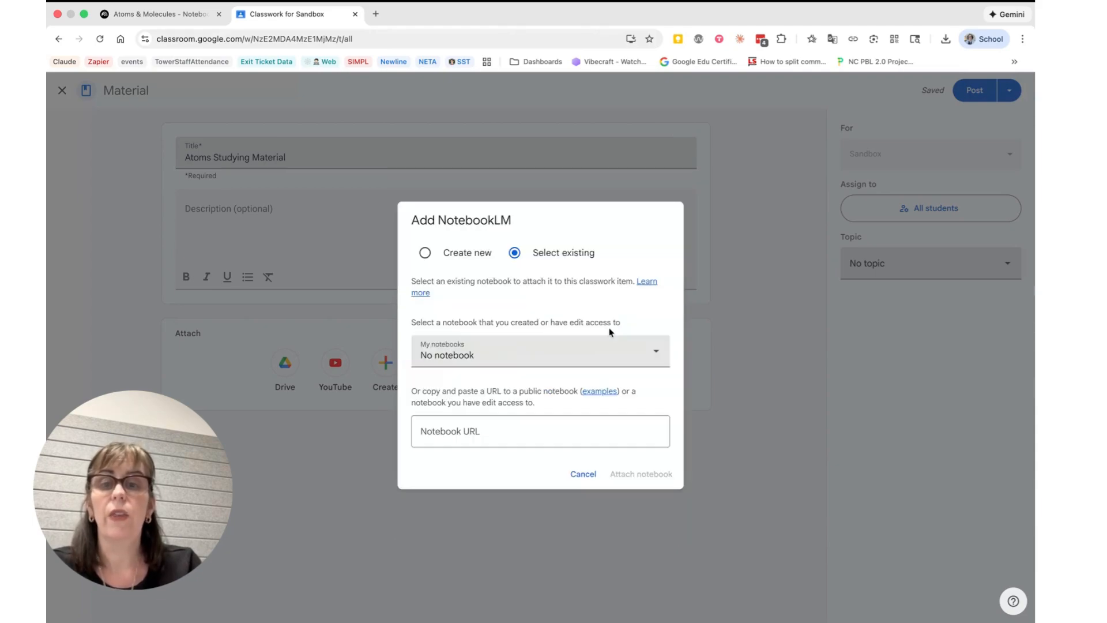
pyautogui.click(576, 351)
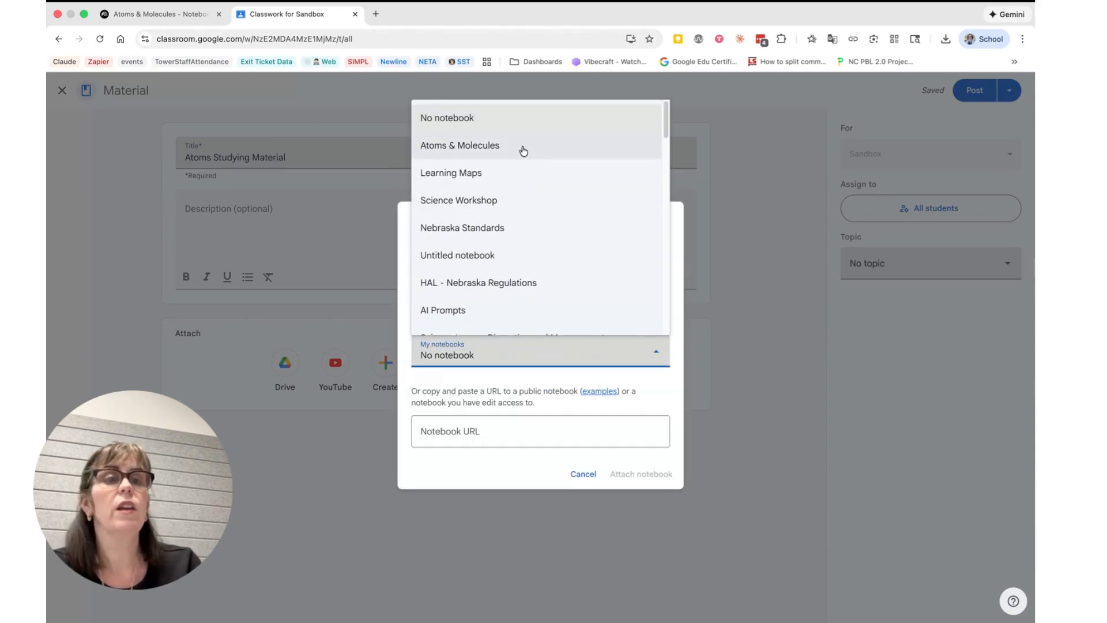
pyautogui.click(523, 151)
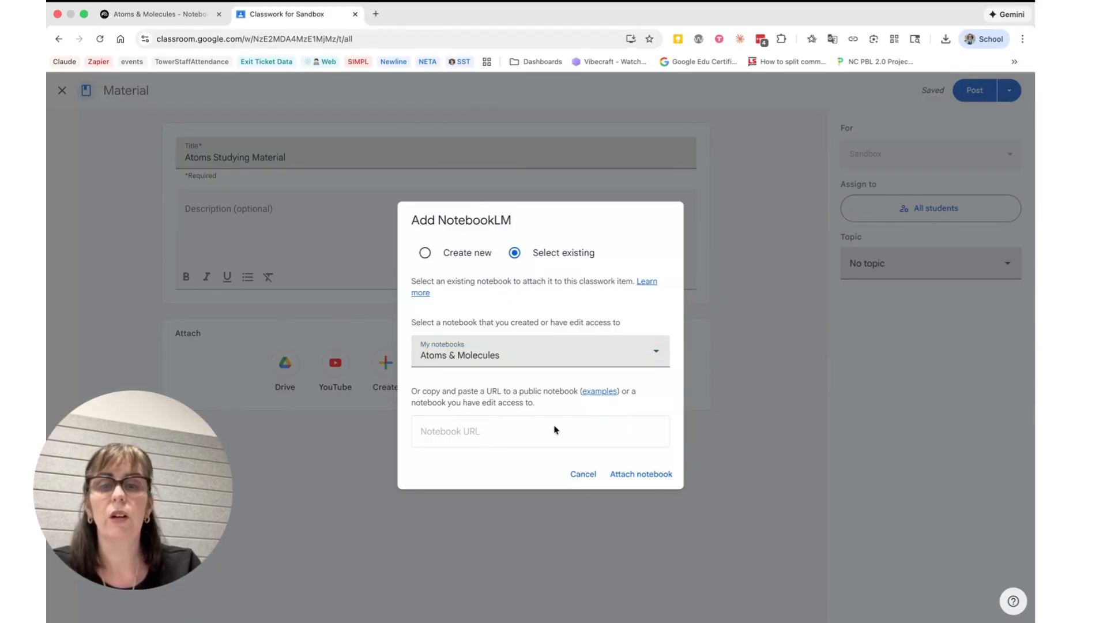
# - Check which class content is offered for a new notebook, and reselect the existing Atoms & Molecules notebook
pyautogui.click(425, 253)
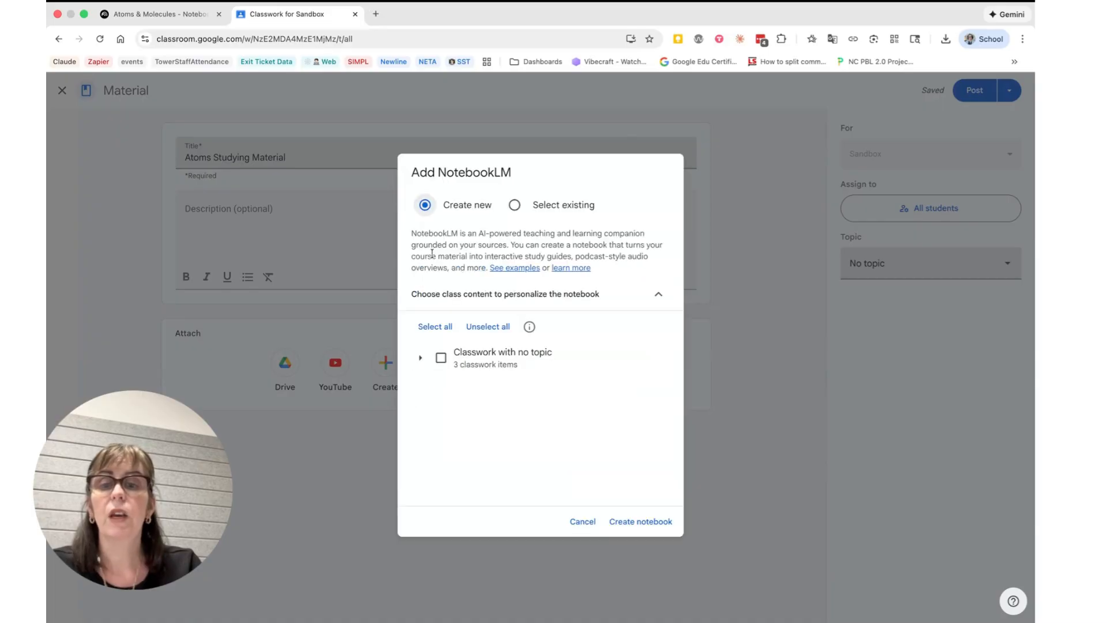
pyautogui.click(423, 358)
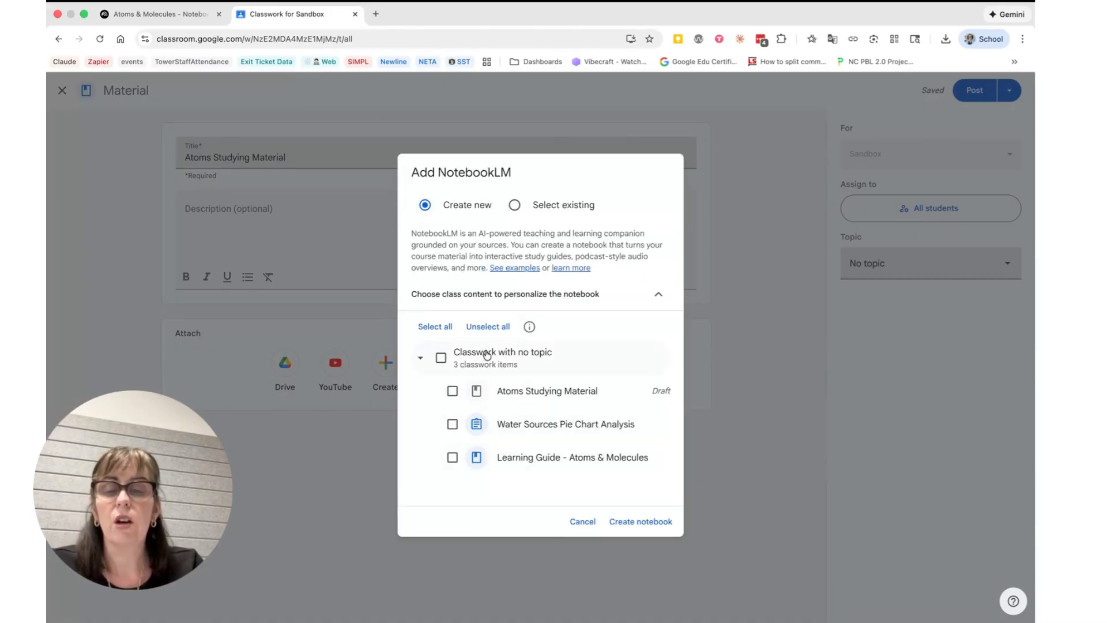
pyautogui.click(549, 207)
pyautogui.click(483, 358)
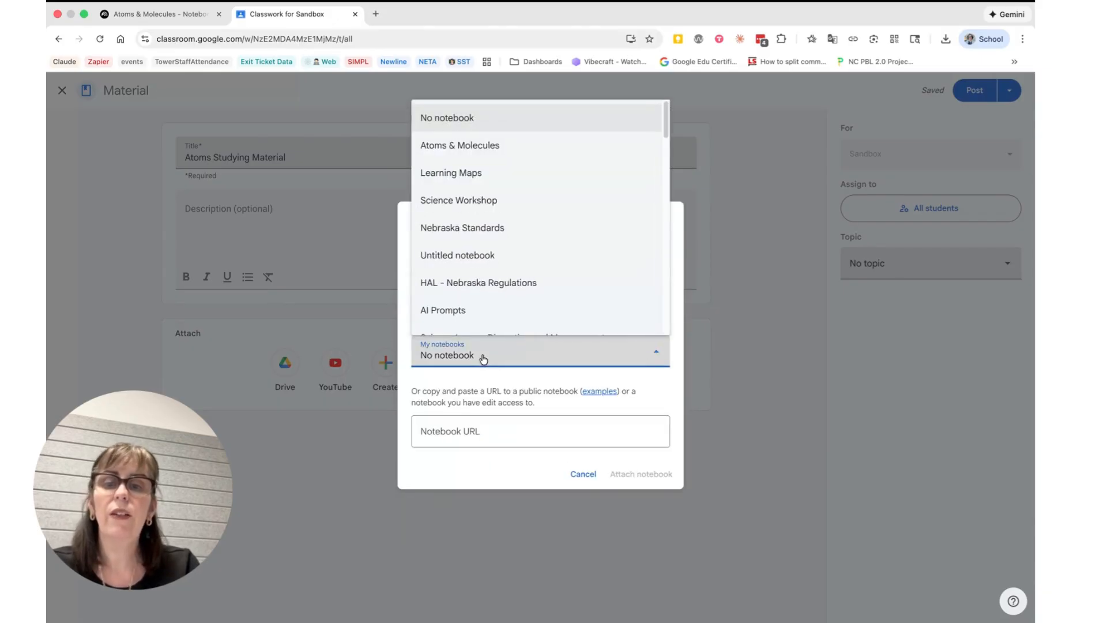
pyautogui.click(503, 149)
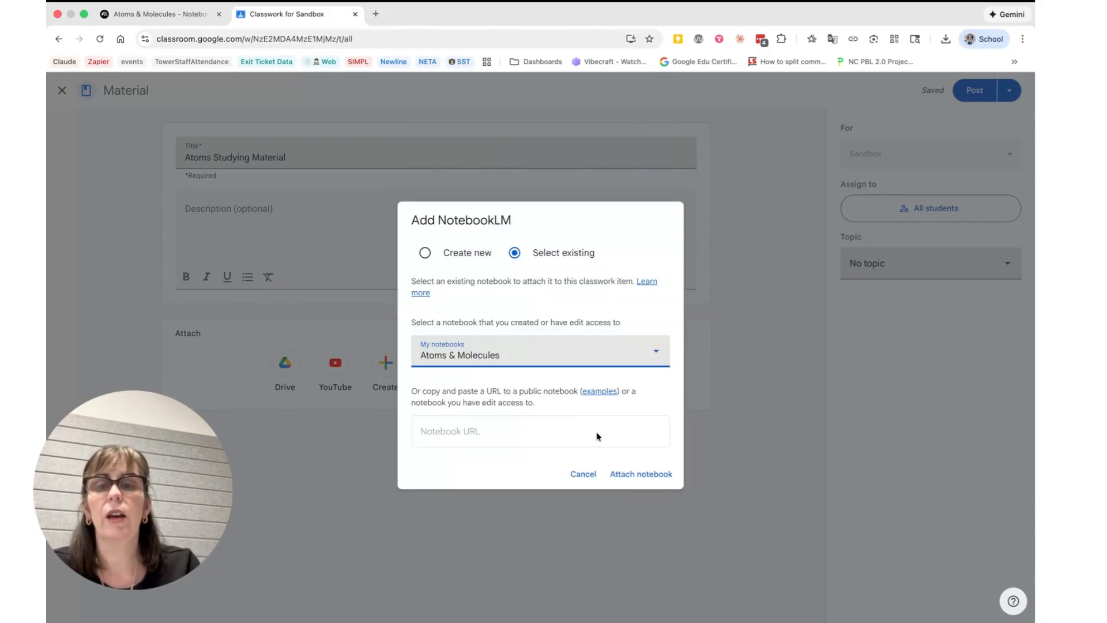
# - Attach the selected notebook to the material and return to the Classwork page, keeping the material as a draft
pyautogui.click(647, 475)
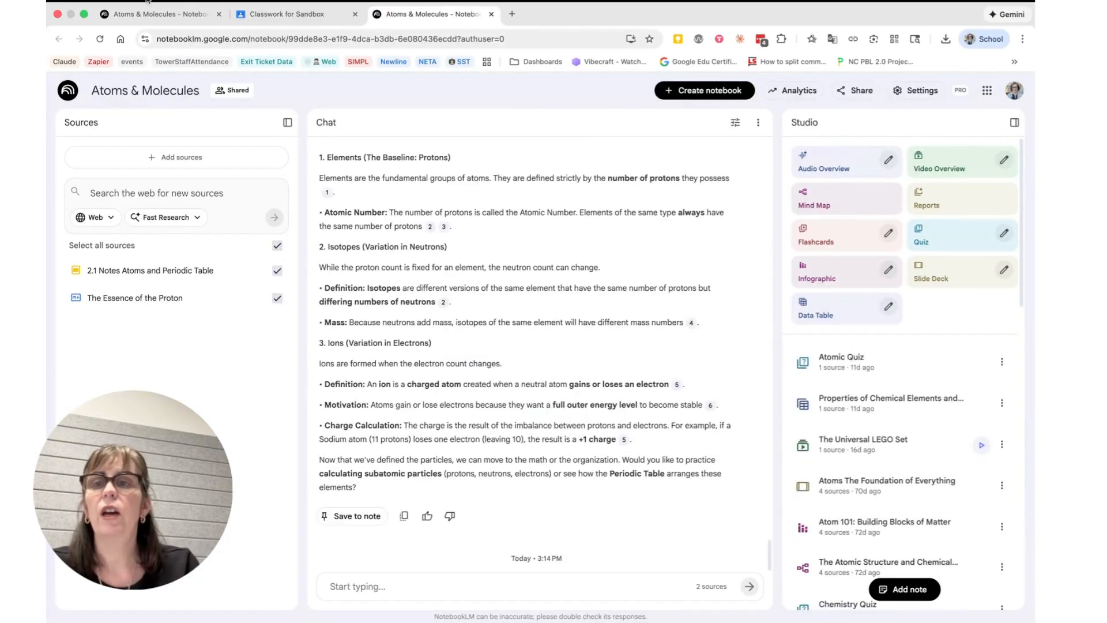
pyautogui.click(283, 14)
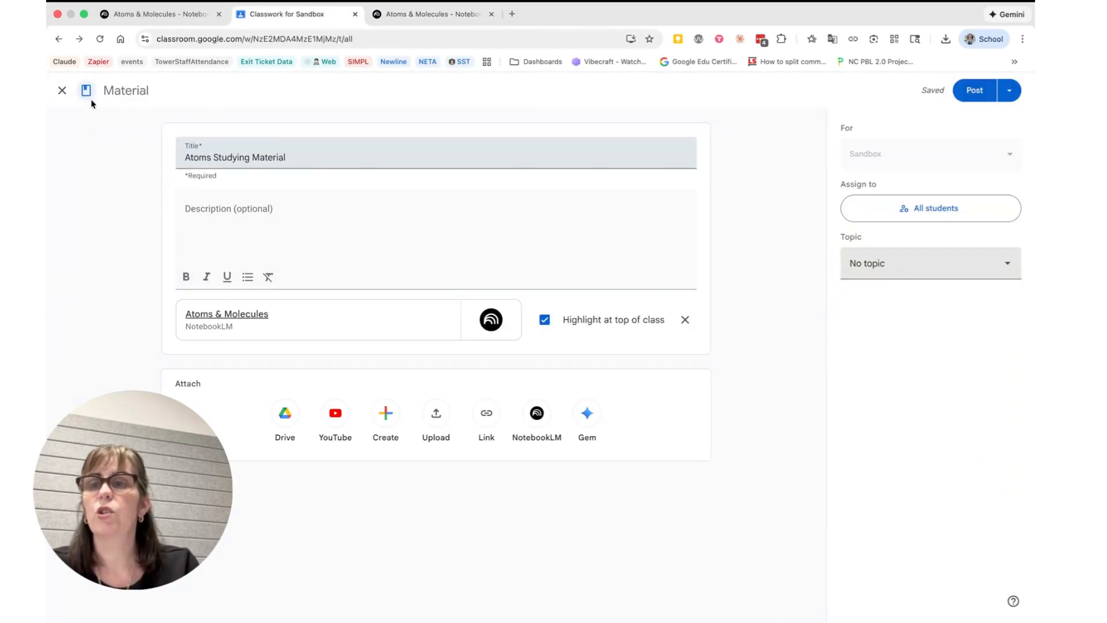
pyautogui.click(62, 90)
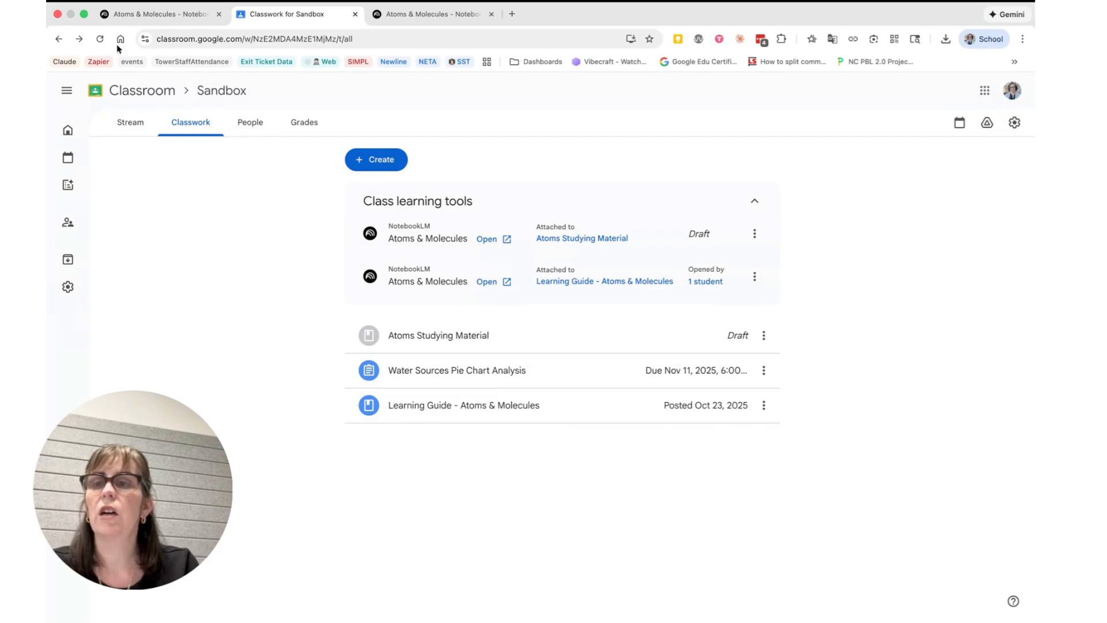
# - Reload the class, check how posted materials appear in its Stream, and view the options for creating new items back in Classwork
pyautogui.click(100, 39)
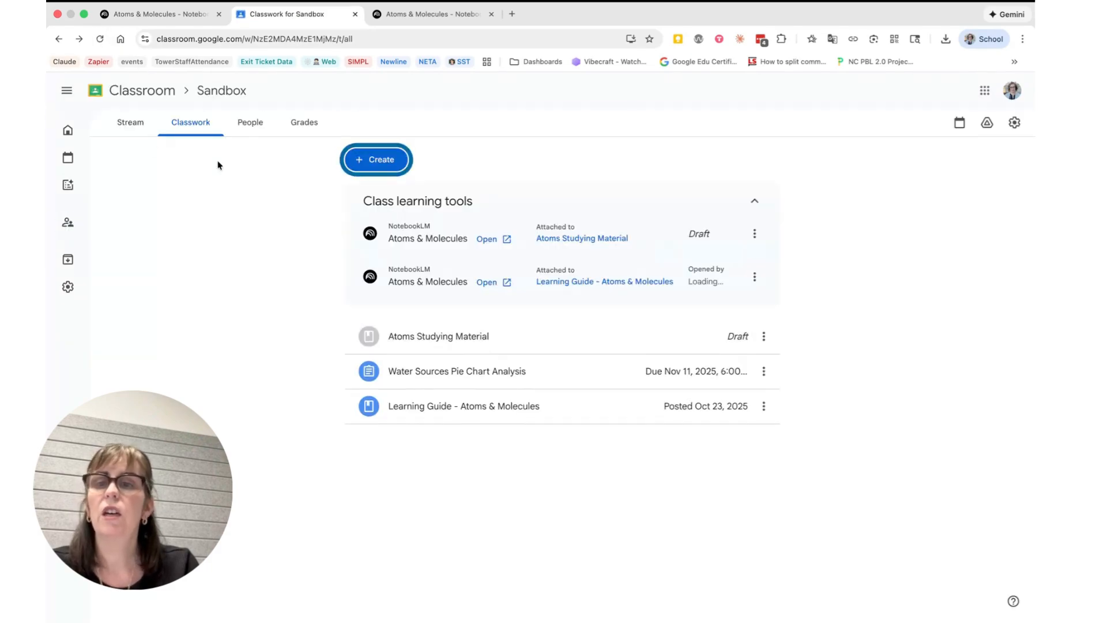
pyautogui.click(128, 121)
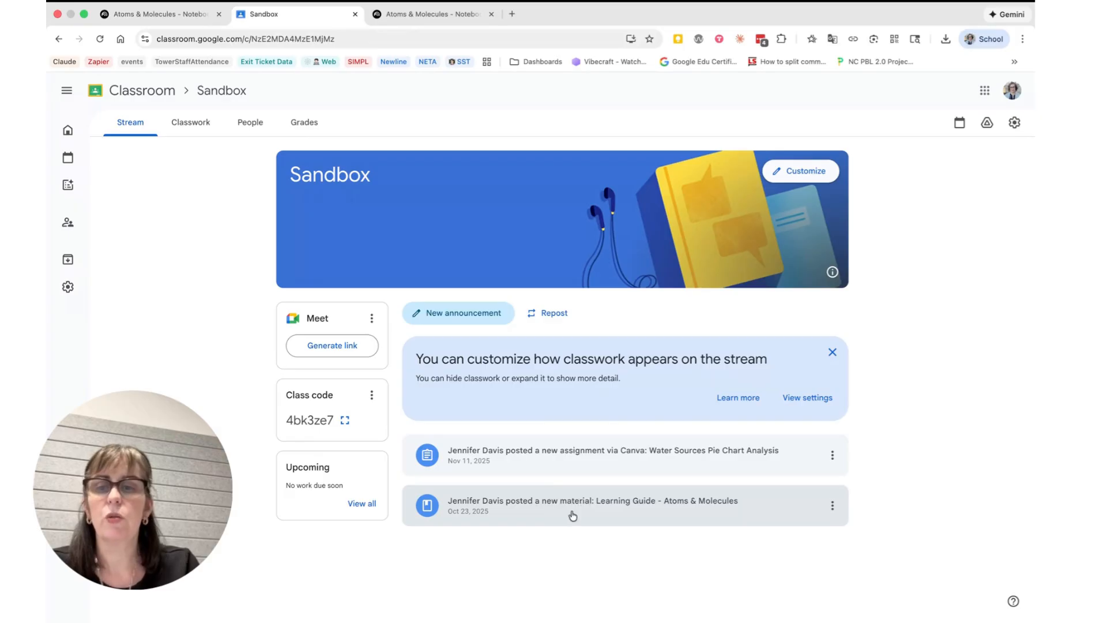
pyautogui.click(201, 131)
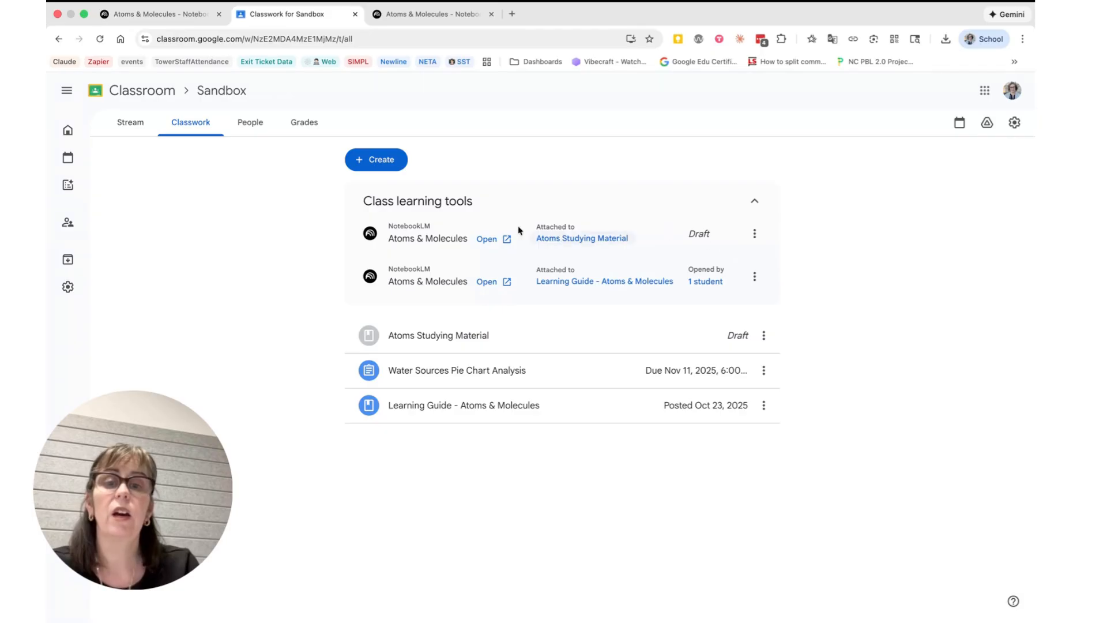
pyautogui.click(377, 164)
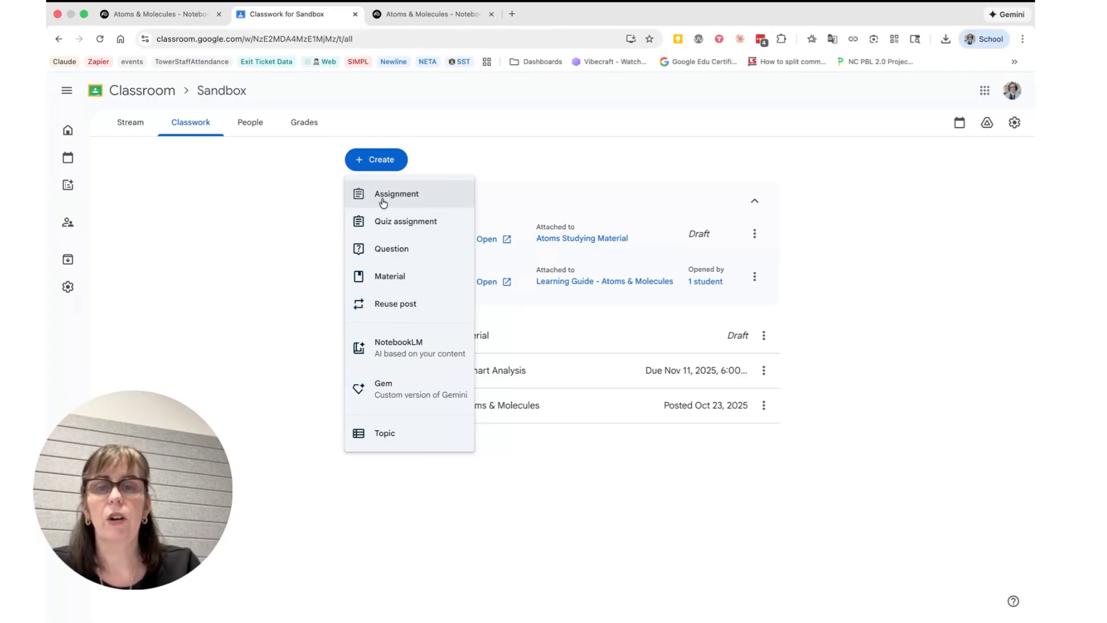
pyautogui.click(268, 246)
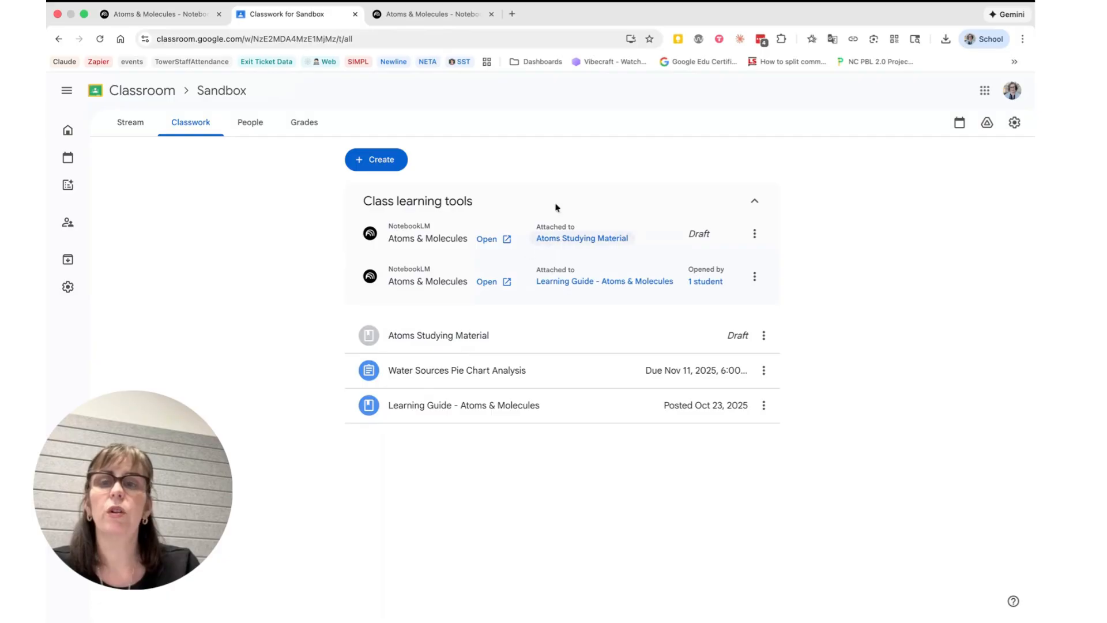
# - Switch to the student account's browser window, load Google Classroom in a new tab, and open the Sandbox class
pyautogui.hotkey('ctrl', 'Left')
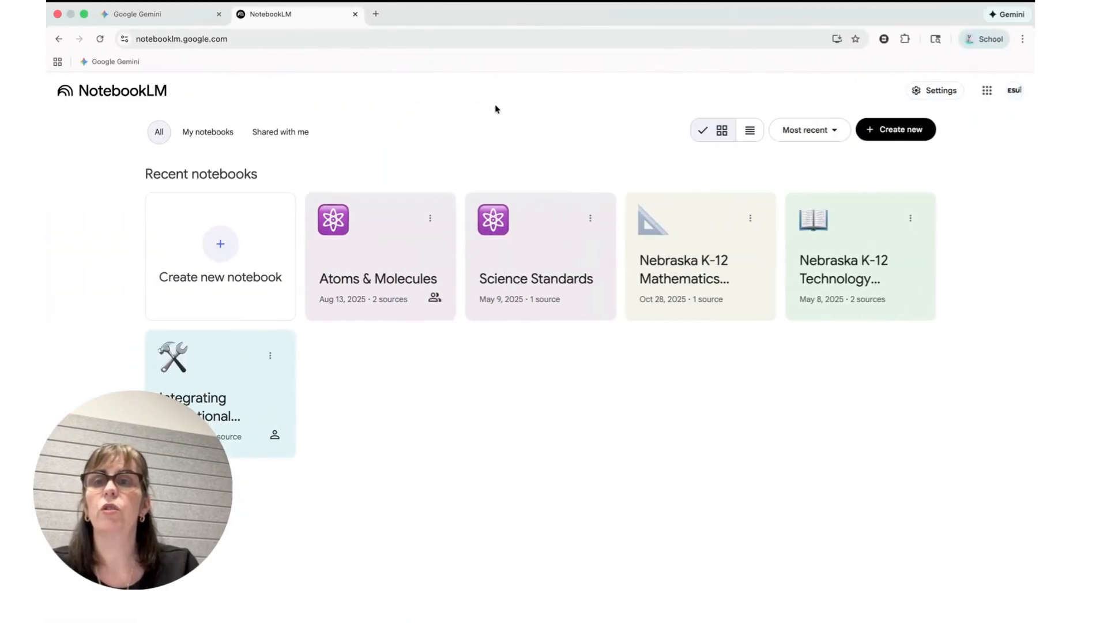
pyautogui.click(375, 14)
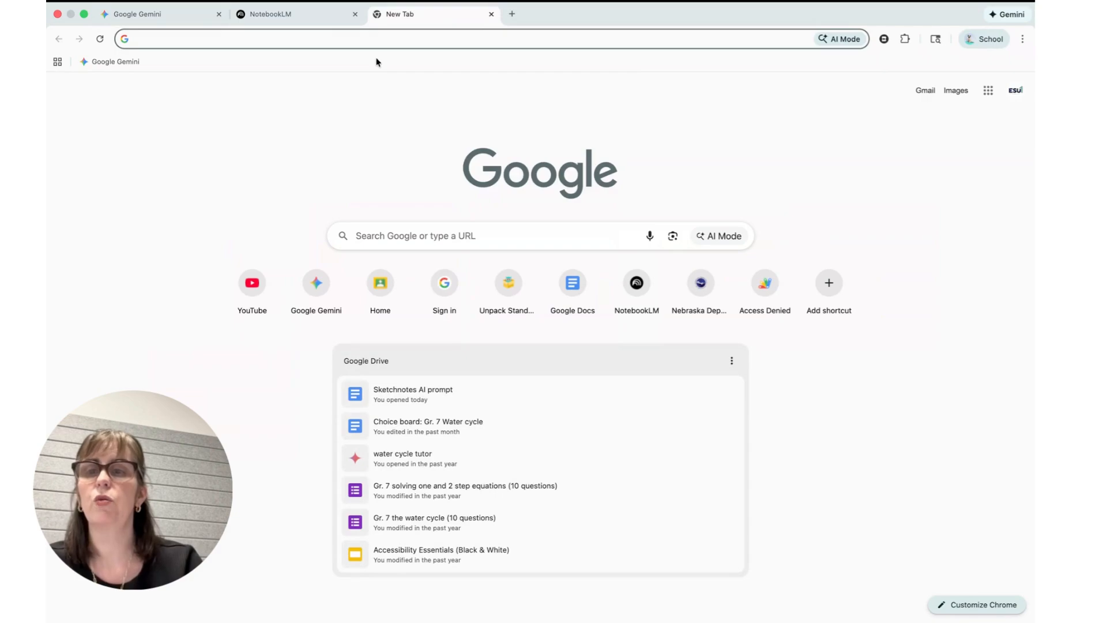
pyautogui.write('cl')
pyautogui.press('Return')
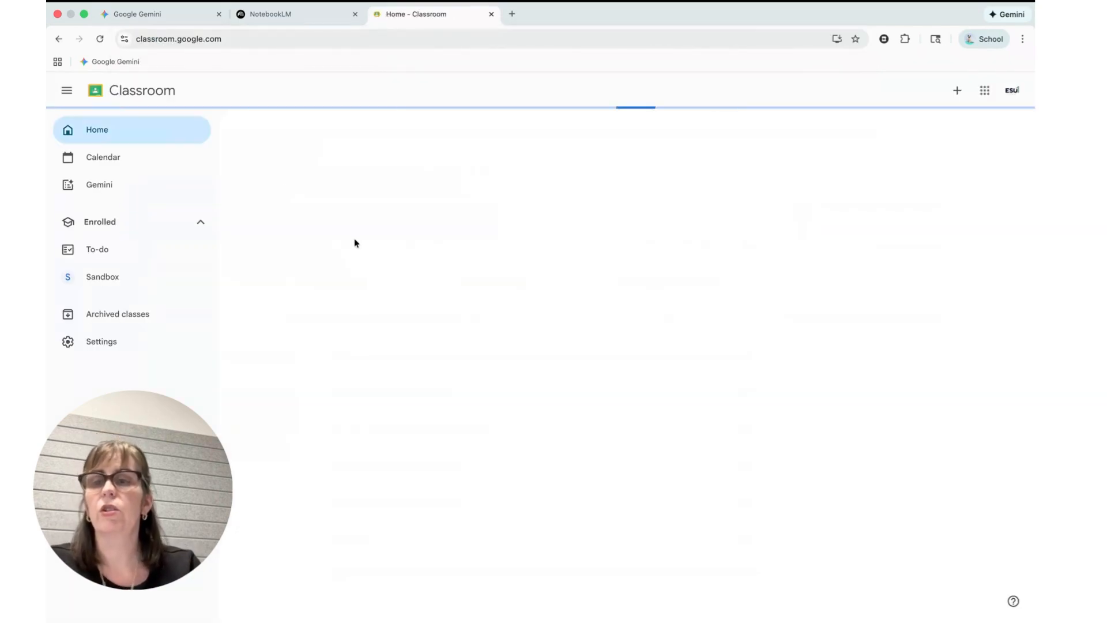
pyautogui.click(264, 151)
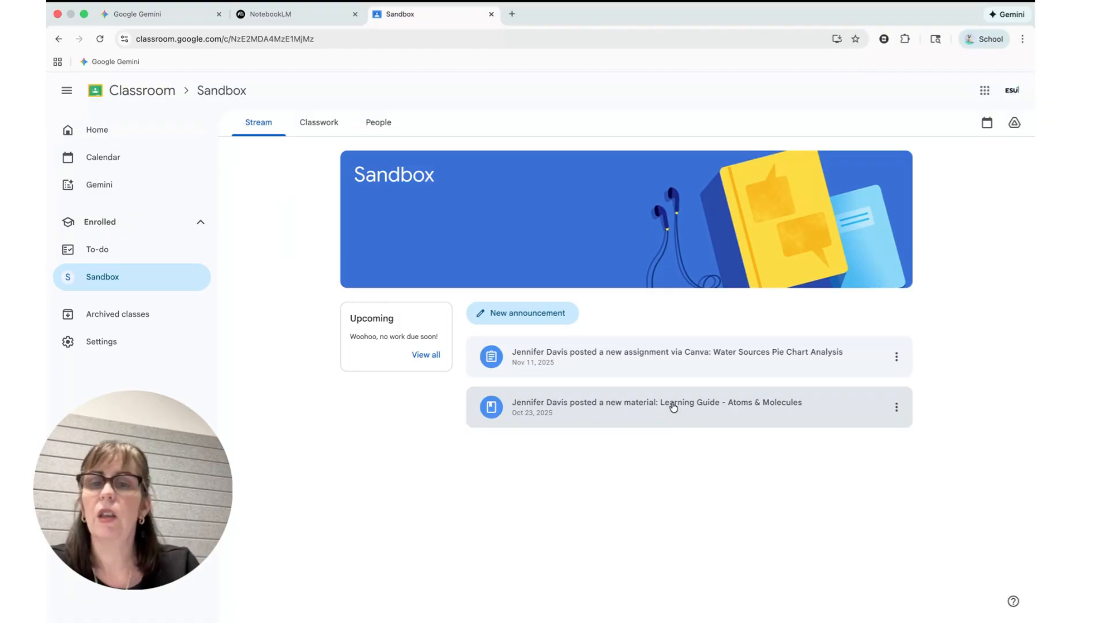
# - Expand the Learning Guide - Atoms & Molecules material in the student's Classwork and open the Atoms & Molecules notebook from the class learning tools
pyautogui.click(322, 126)
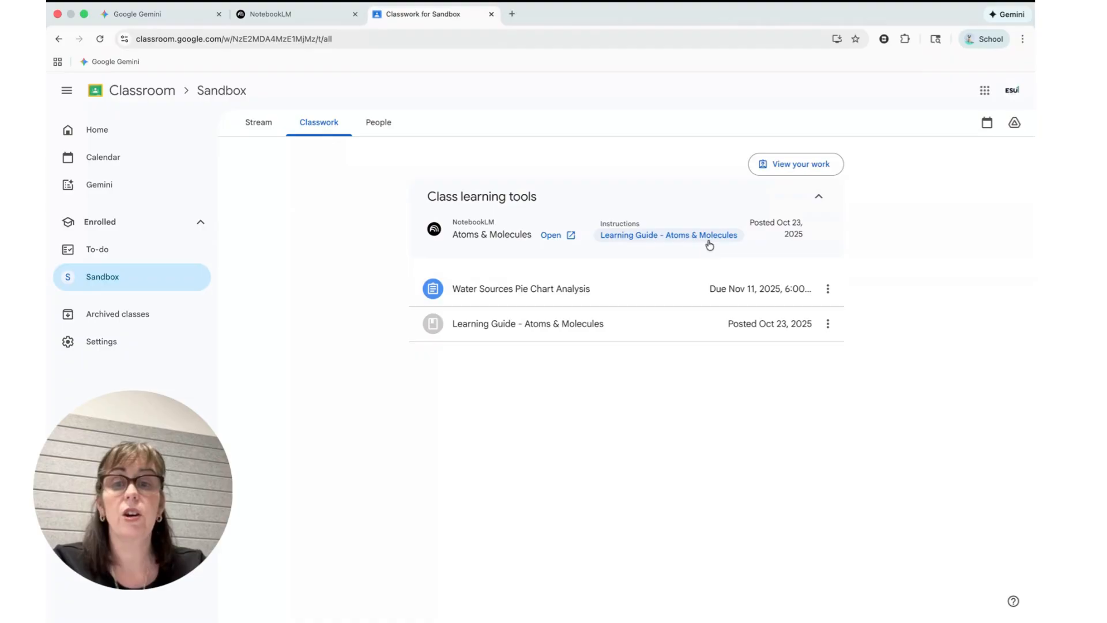
pyautogui.click(483, 325)
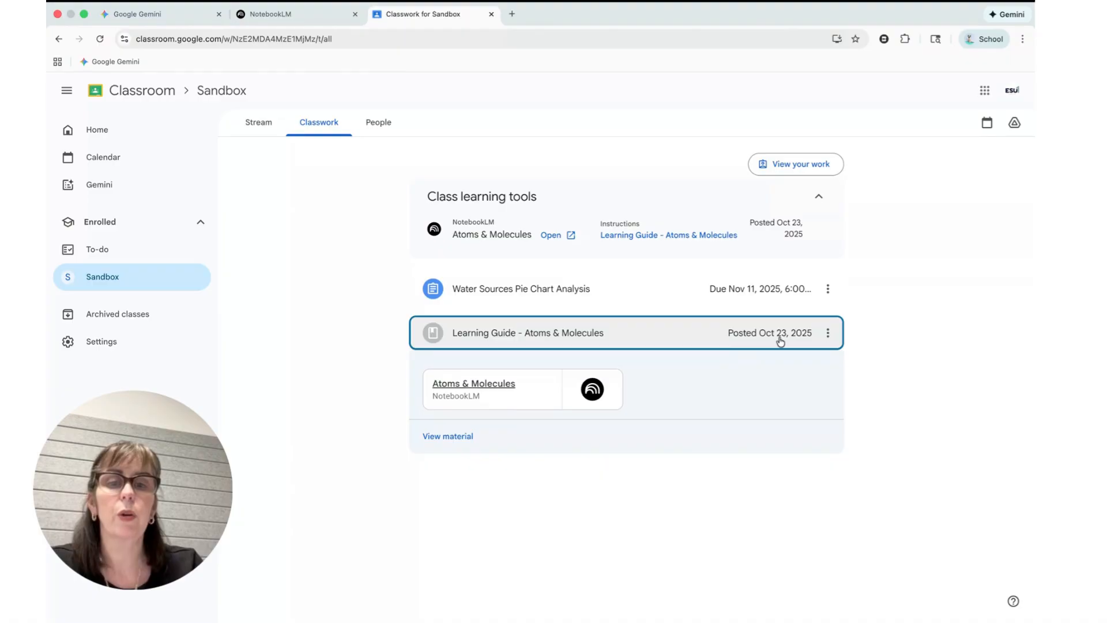
pyautogui.click(550, 235)
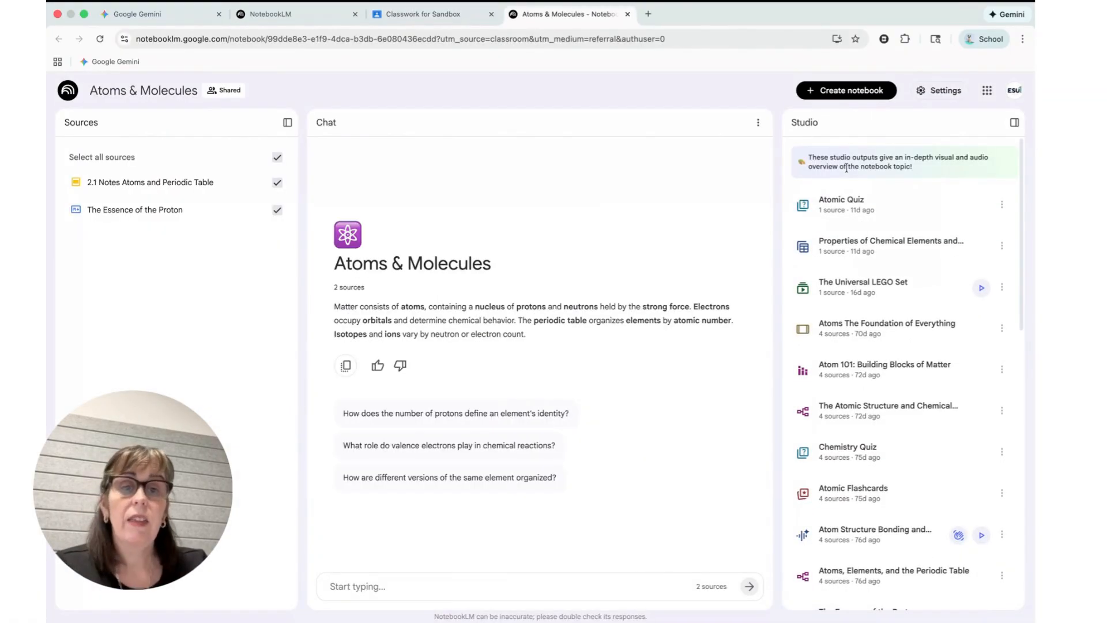
# - View the Atomic Quiz in the shared notebook, return to the Studio outputs, and look through the remaining ones
pyautogui.click(864, 215)
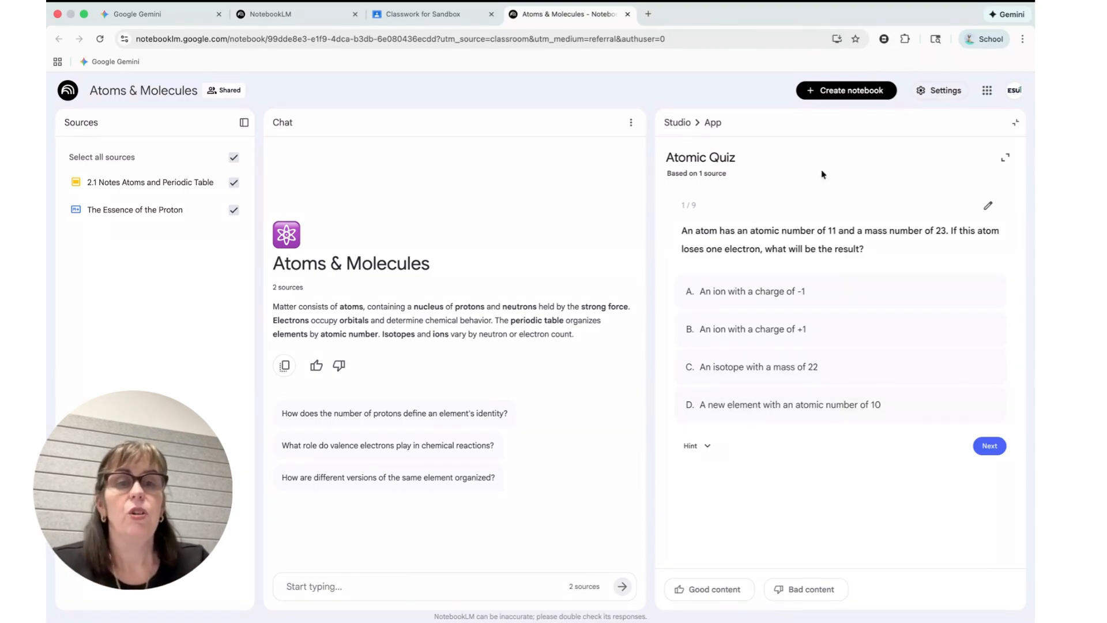
pyautogui.click(1015, 122)
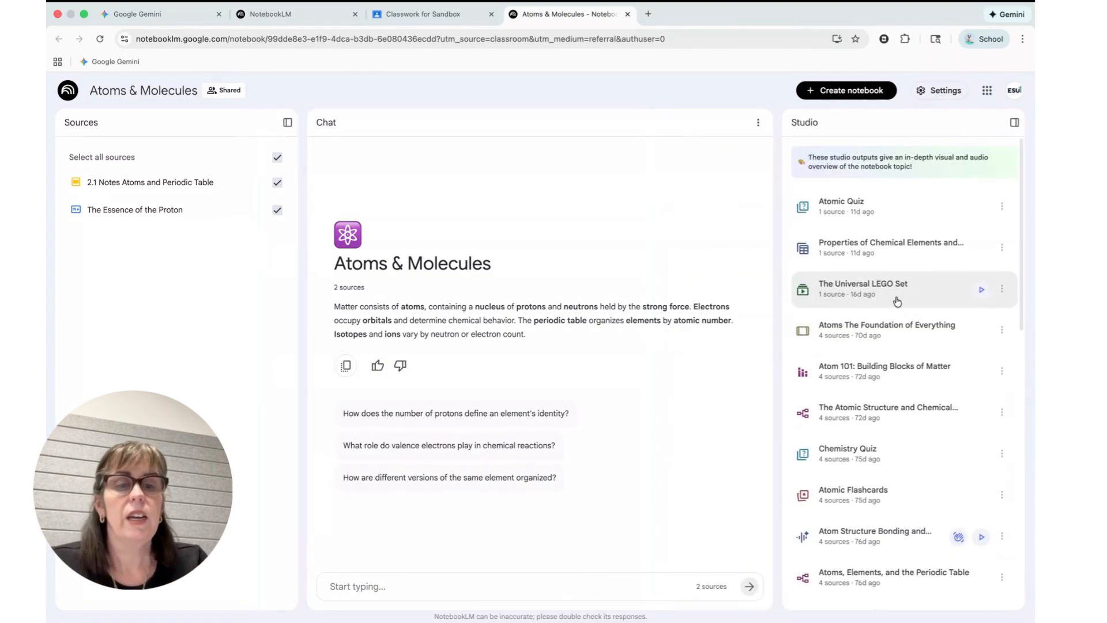
pyautogui.scroll(-3, 900, 297)
pyautogui.scroll(5, 848, 398)
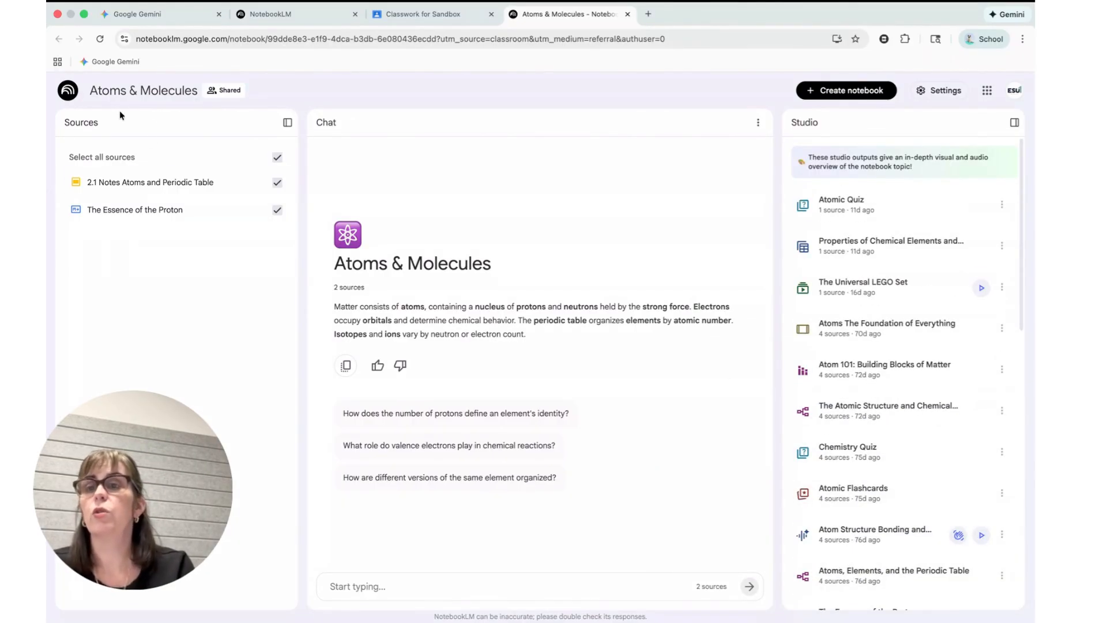
# - Collapse and restore the notebook's list of sources, and bring up the Atomic Quiz again
pyautogui.click(291, 126)
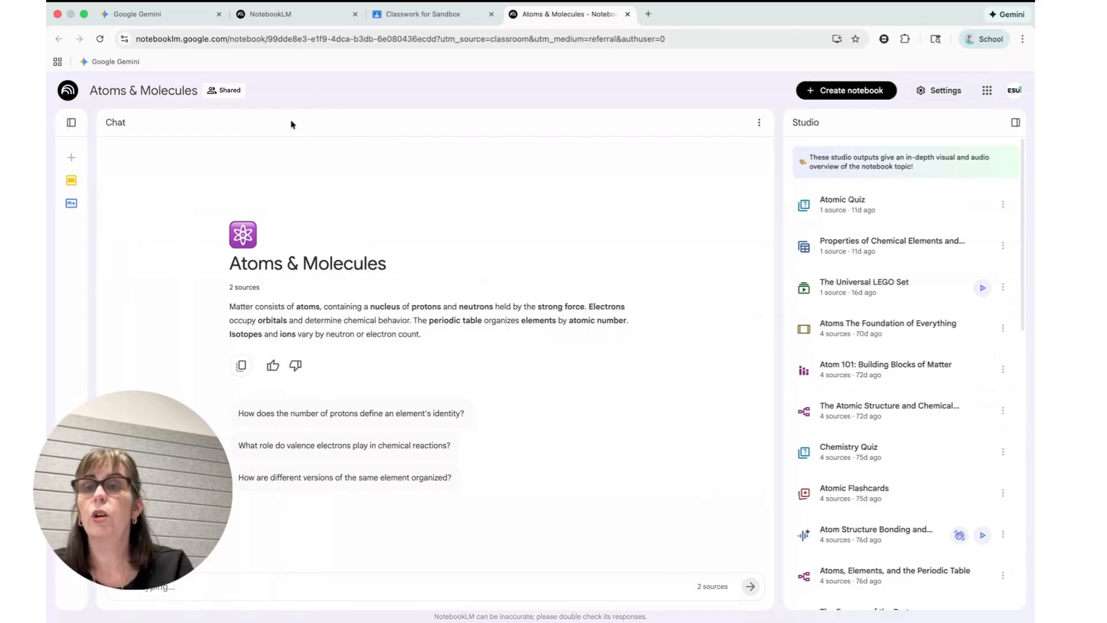
pyautogui.click(69, 122)
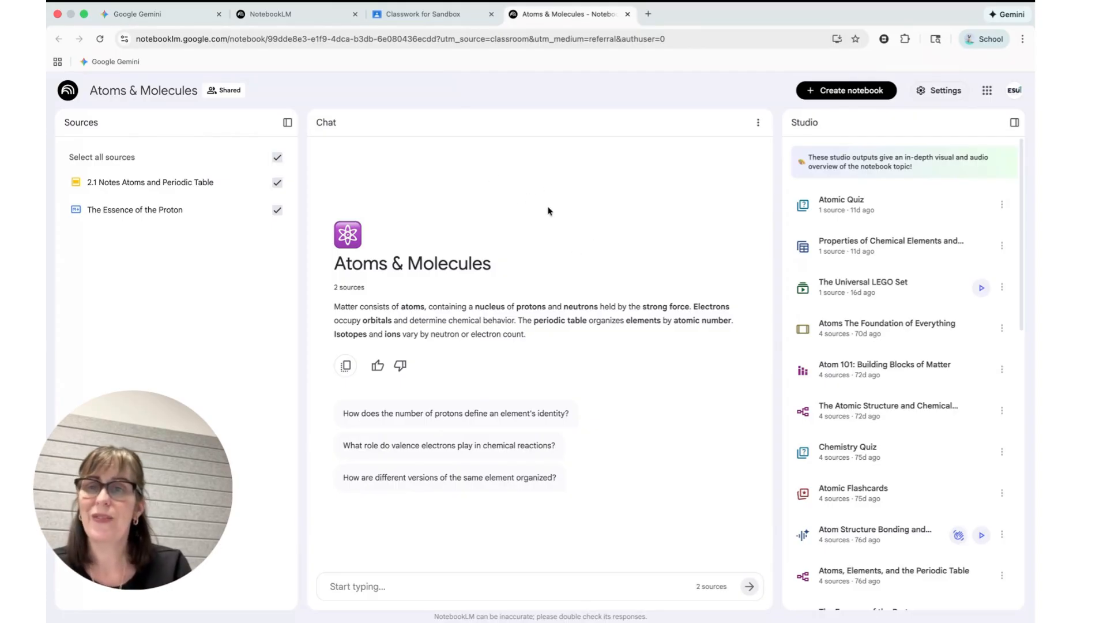
pyautogui.hotkey('ctrl', 'Left')
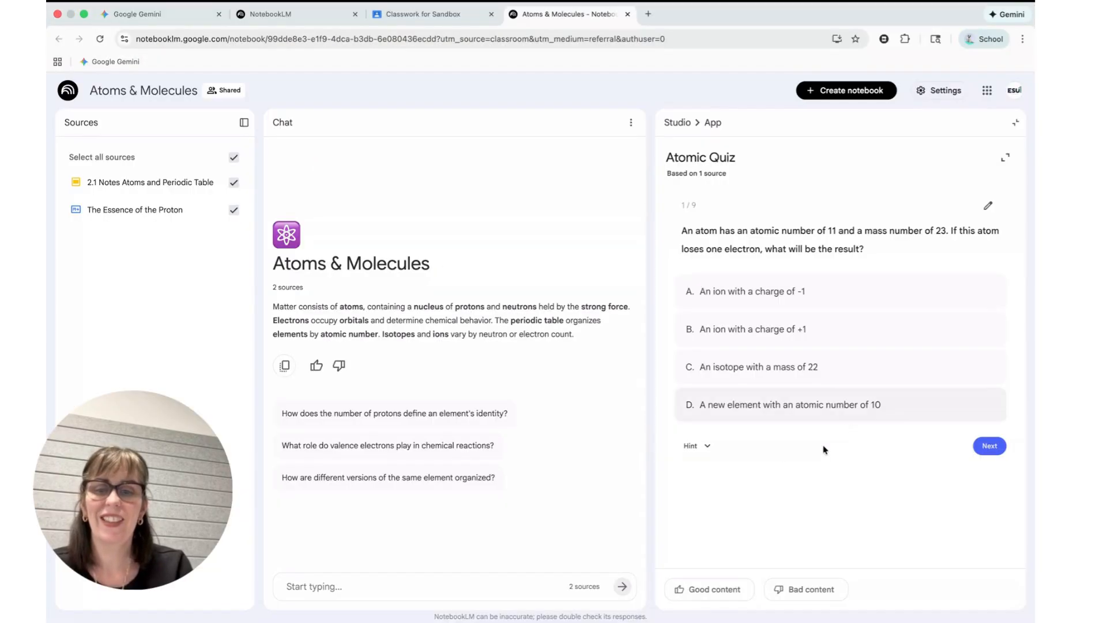